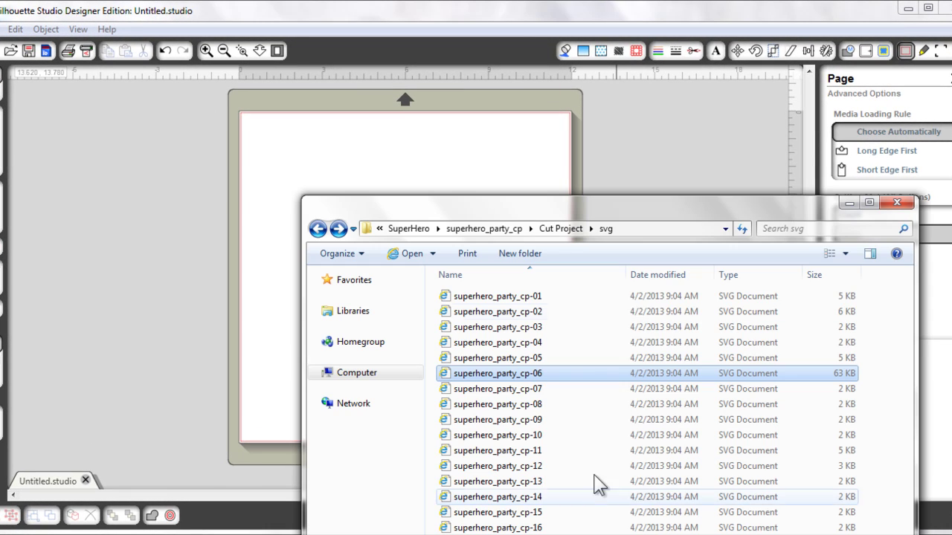
Import superhero_party_cp-06.svg beside the empty mat and select the whole skyline artwork
left_click_drag(506, 373, 152, 264)
left_click(365, 174)
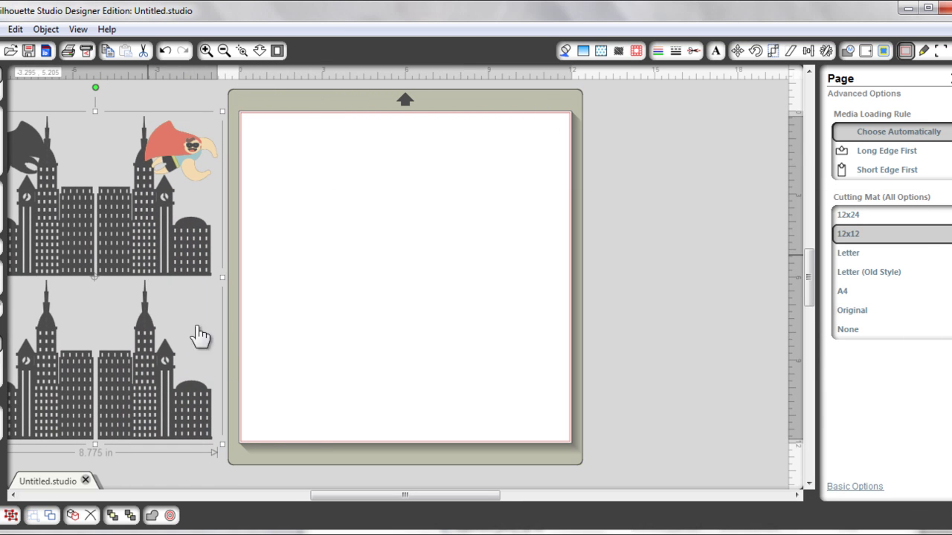
left_click_drag(348, 496, 229, 504)
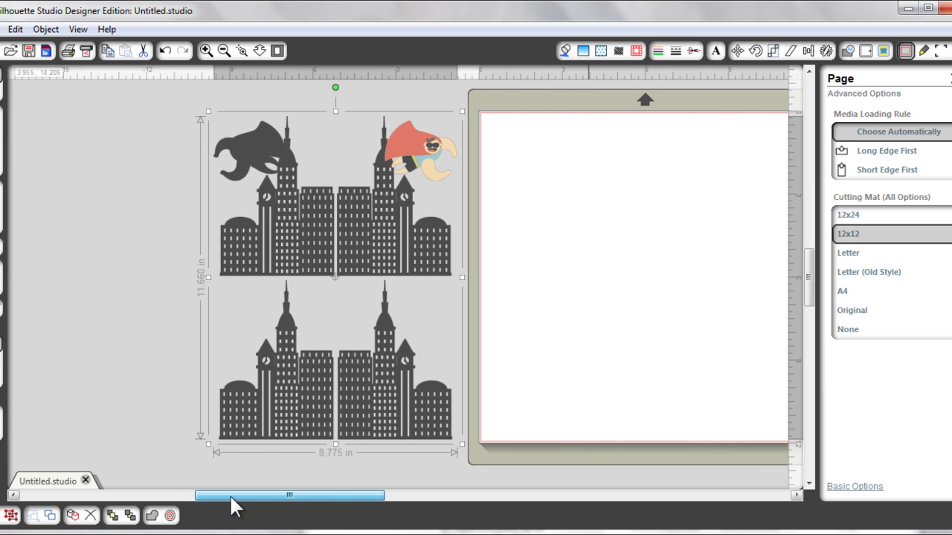
left_click(304, 480)
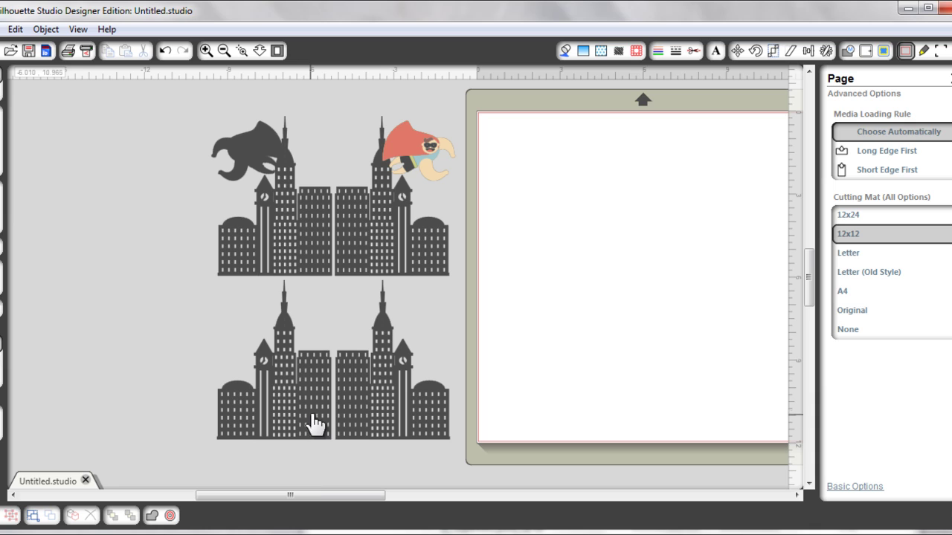
left_click(346, 402)
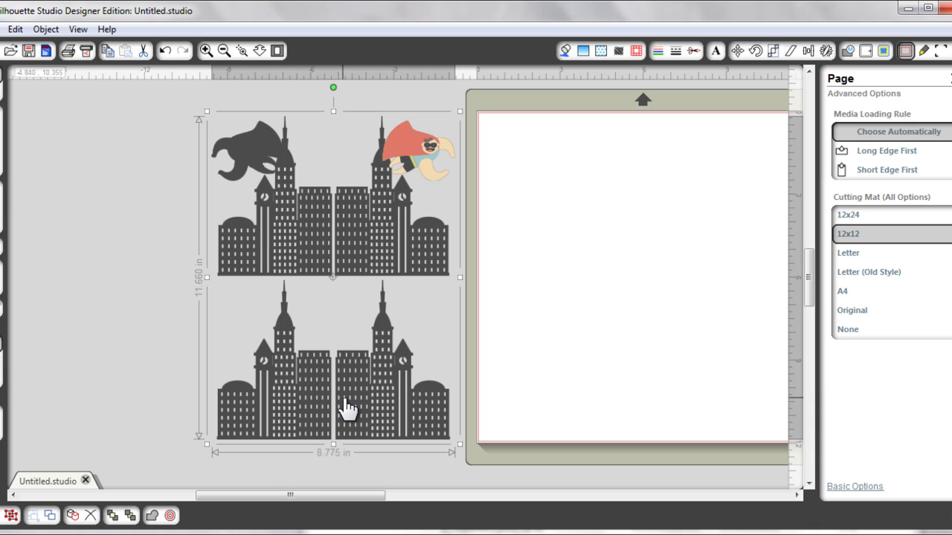
Copy the skyline artwork and paste it into a new blank document
right_click(346, 405)
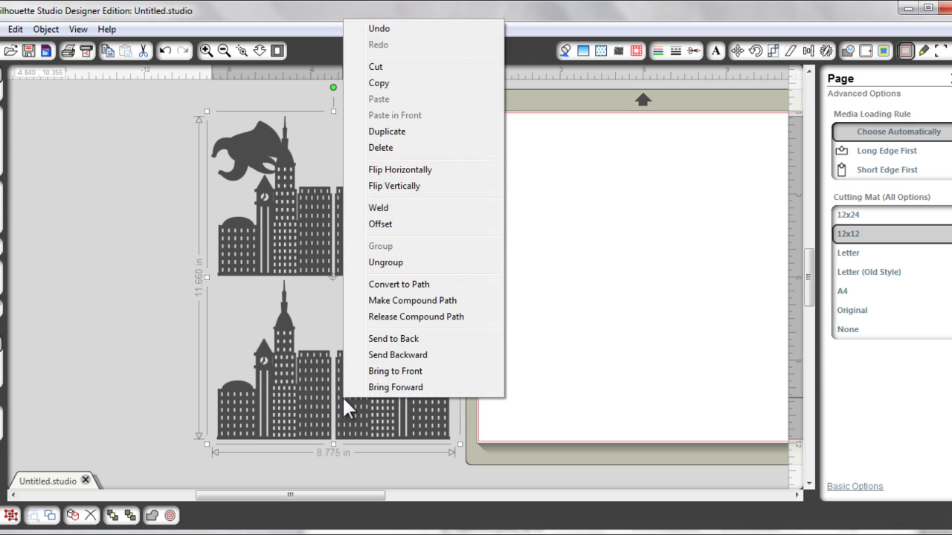
left_click(421, 82)
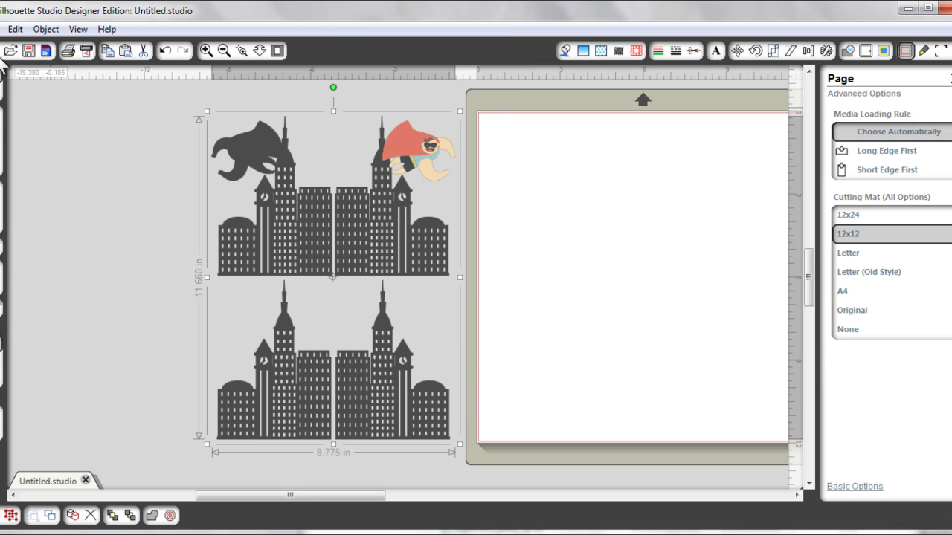
key("ctrl+n")
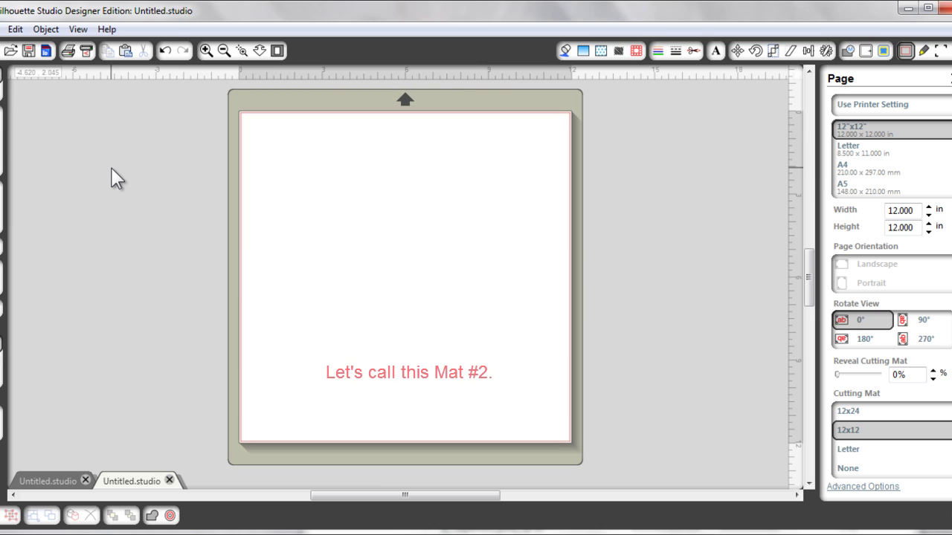
right_click(112, 179)
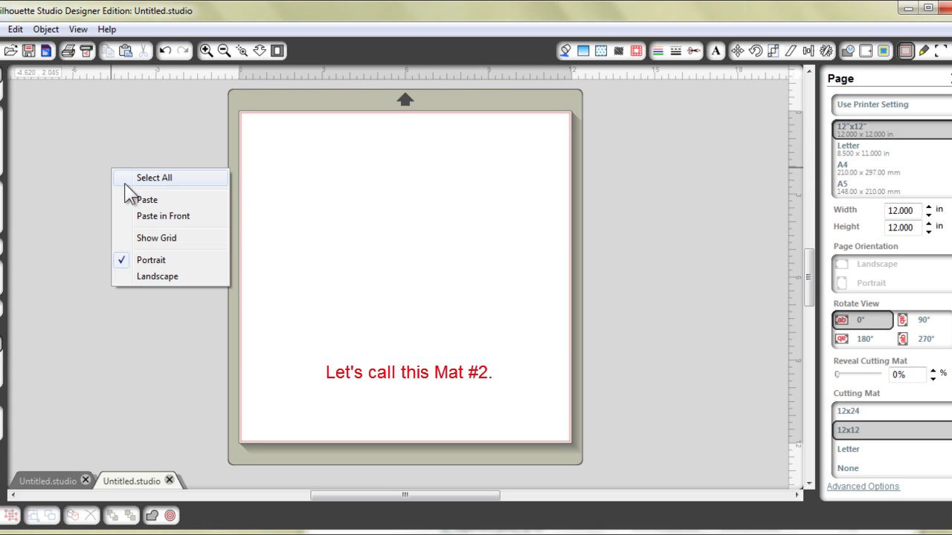
left_click(163, 215)
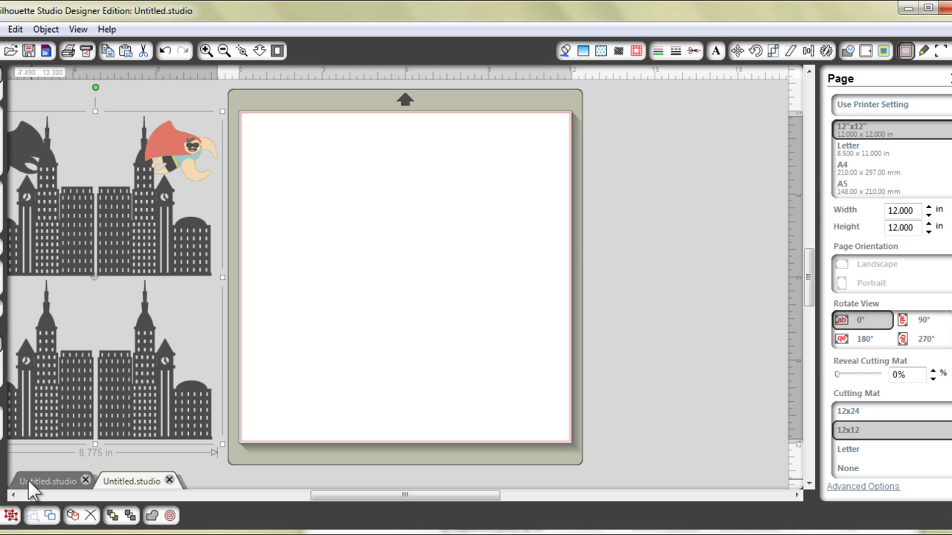
Ungroup the pasted skyline artwork repeatedly until the pieces are separate
right_click(190, 237)
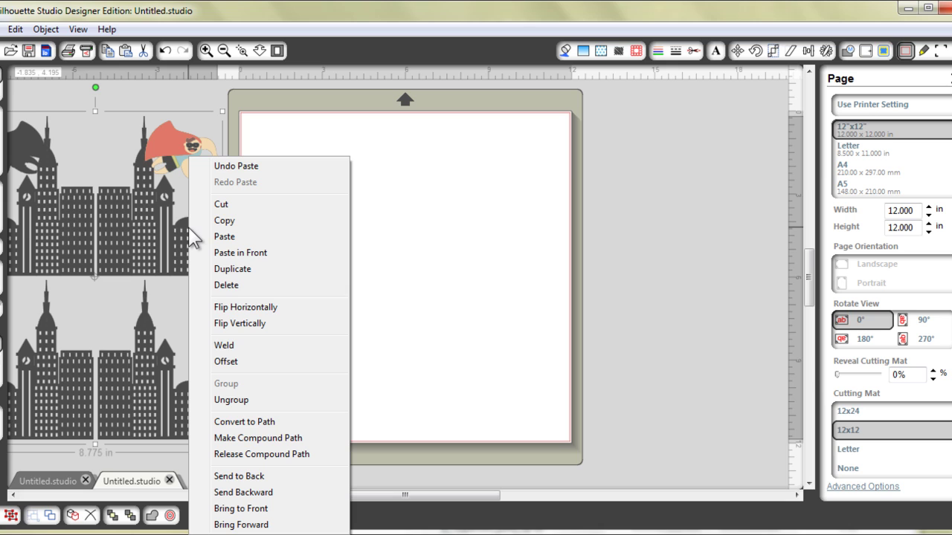
left_click(248, 402)
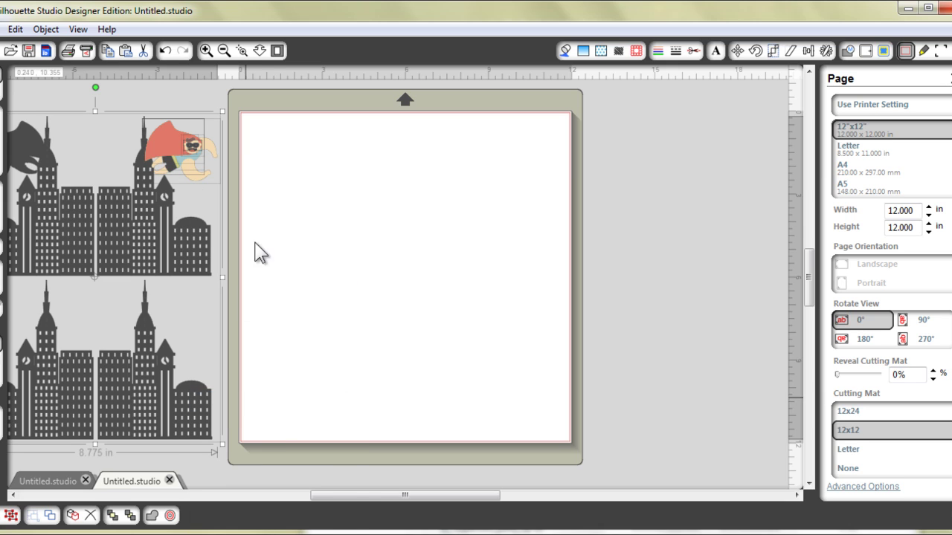
right_click(270, 183)
left_click(332, 400)
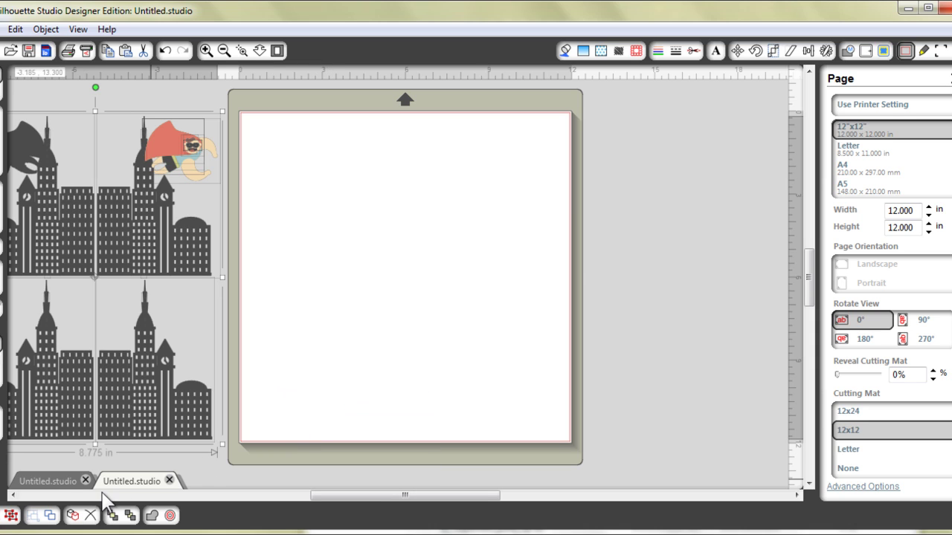
Back in the first document, ungroup the skyline artwork into separate pieces
left_click(53, 485)
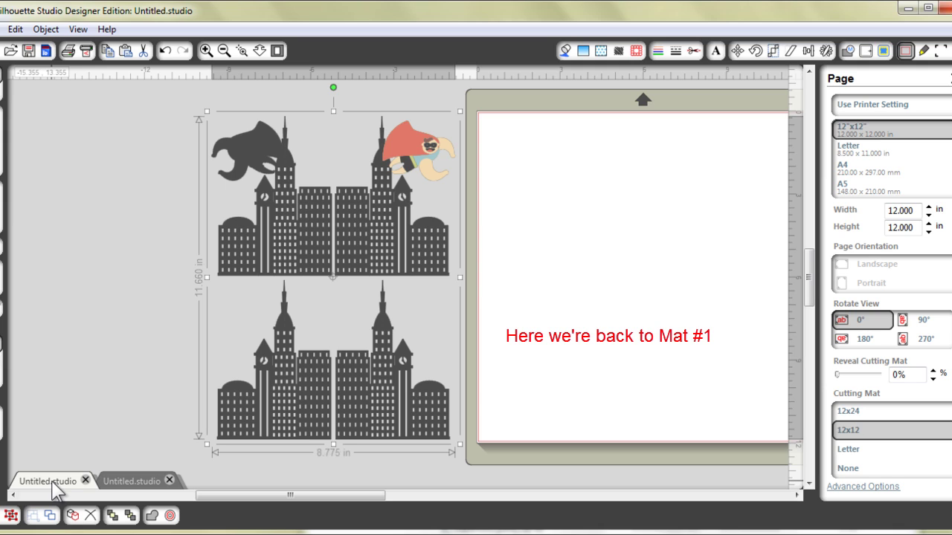
right_click(325, 239)
left_click(363, 400)
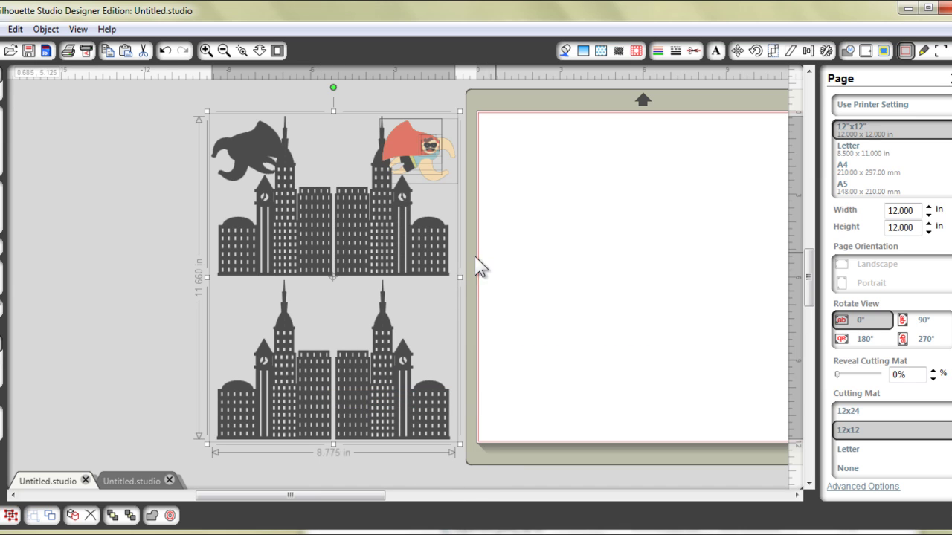
Release the upper skyline's compound path and ungroup its pieces
right_click(435, 255)
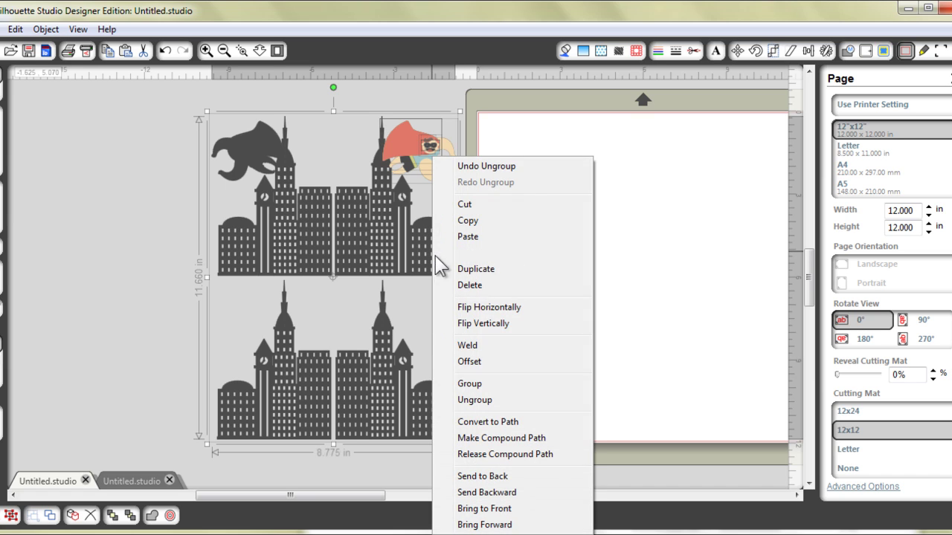
left_click(533, 455)
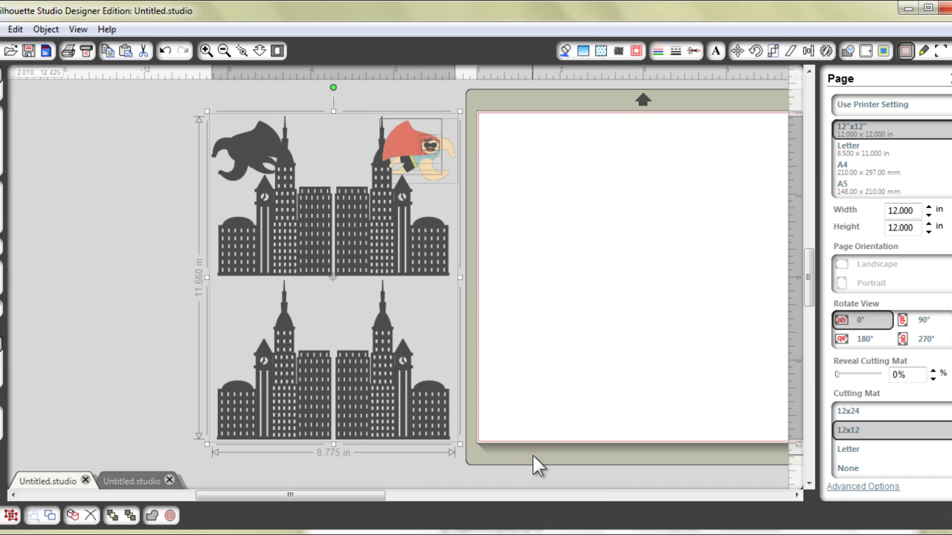
left_click(419, 250)
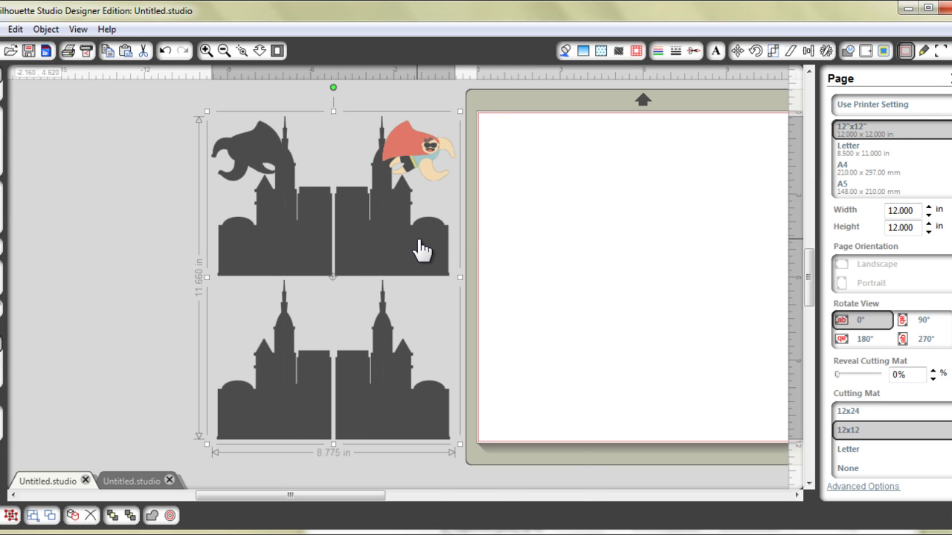
right_click(420, 250)
left_click(478, 398)
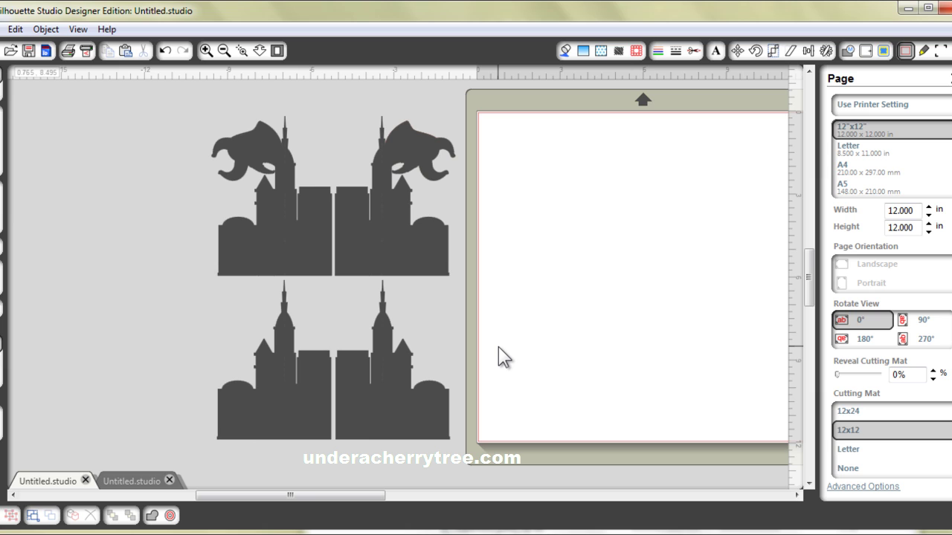
Fill the upper-right skyline piece with white, then select all four pieces
left_click(445, 280)
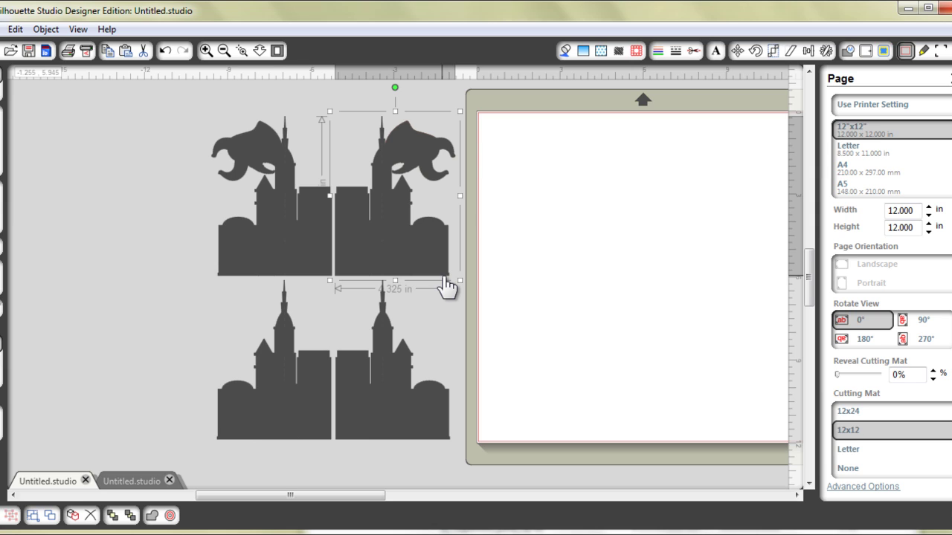
left_click(565, 52)
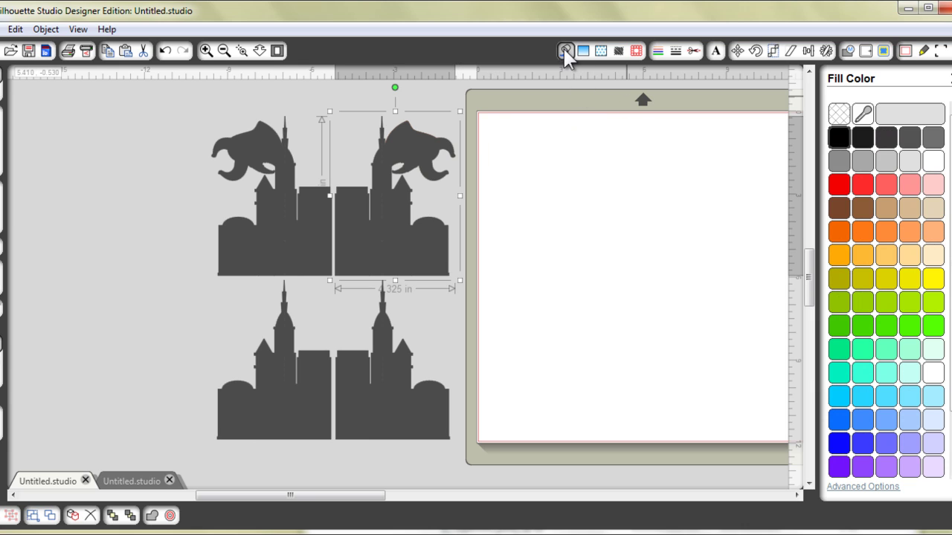
left_click(933, 165)
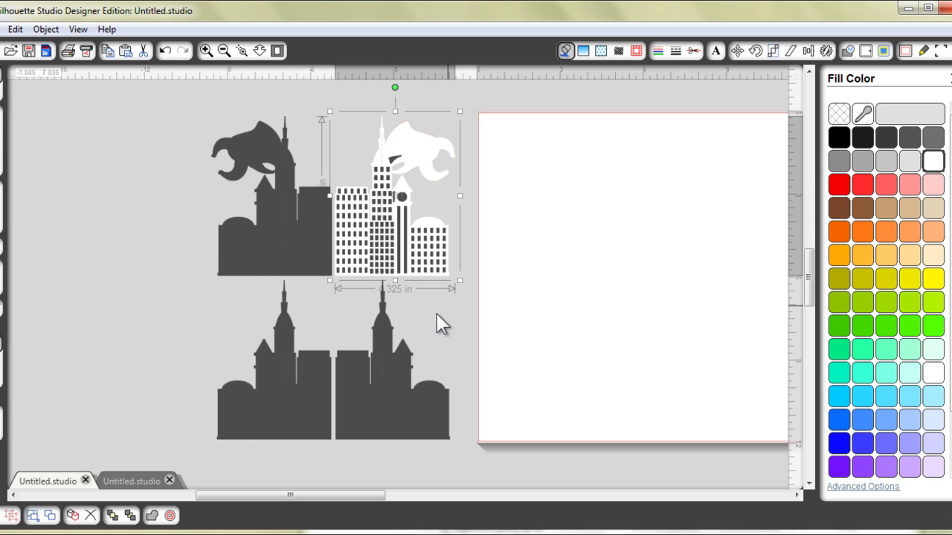
key("Escape")
key("ctrl+a")
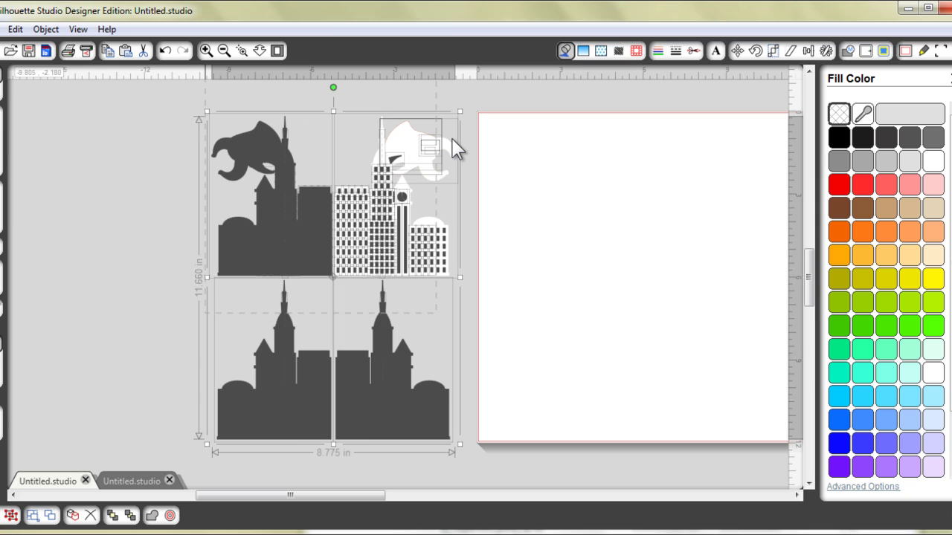
Combine the thin black stripe, dark wedge and white creature into one compound path
left_click(207, 51)
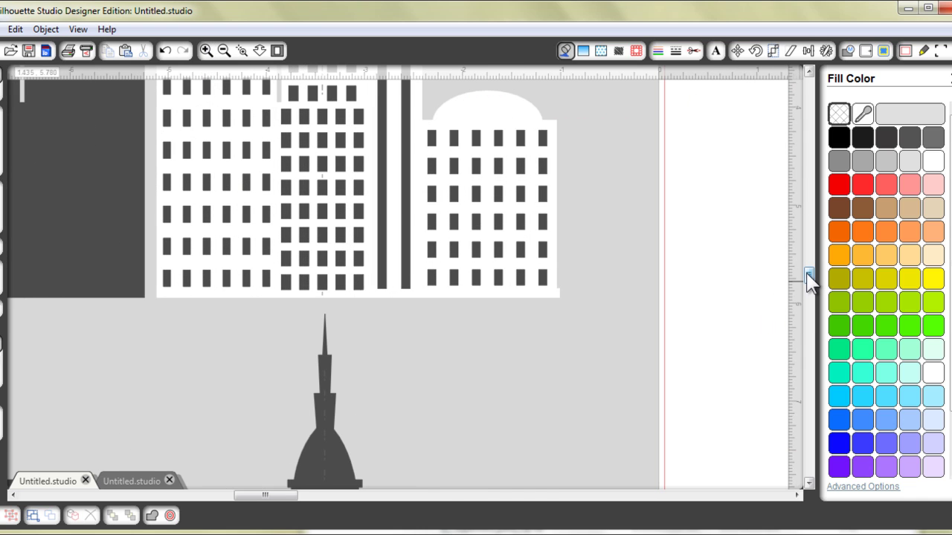
left_click_drag(809, 276, 811, 245)
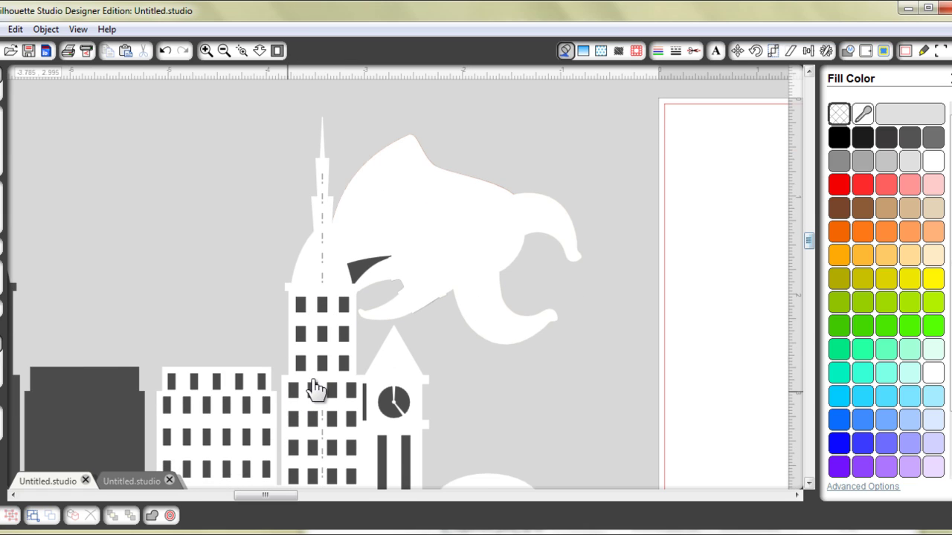
left_click(366, 407)
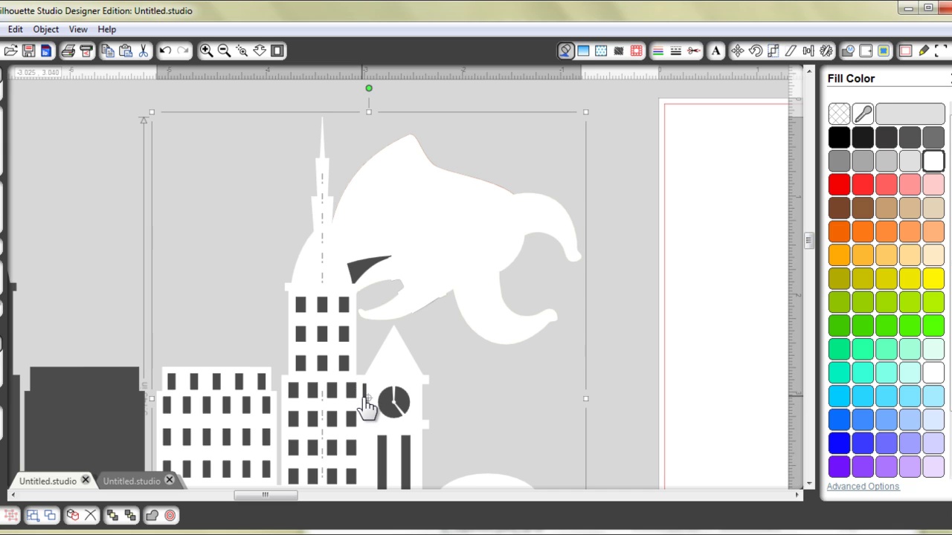
left_click(367, 407)
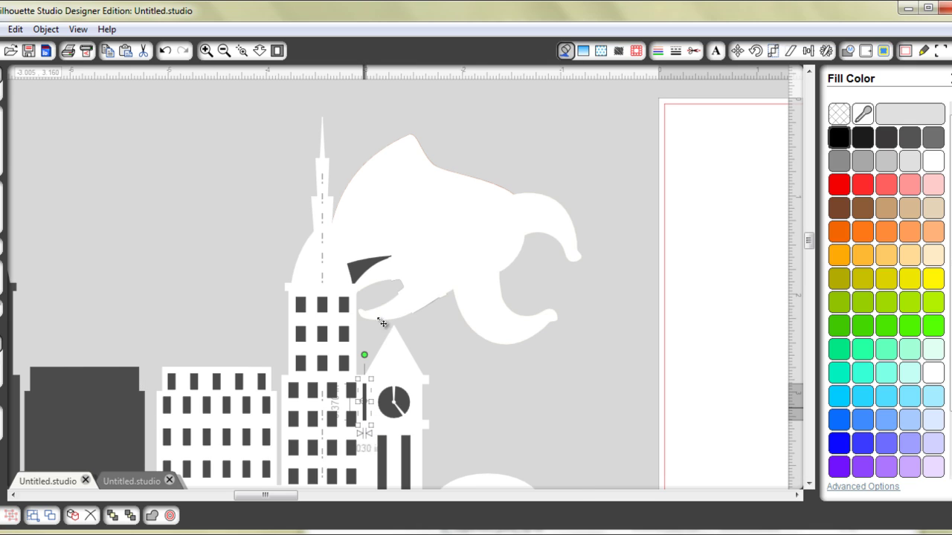
left_click(365, 274, "shift")
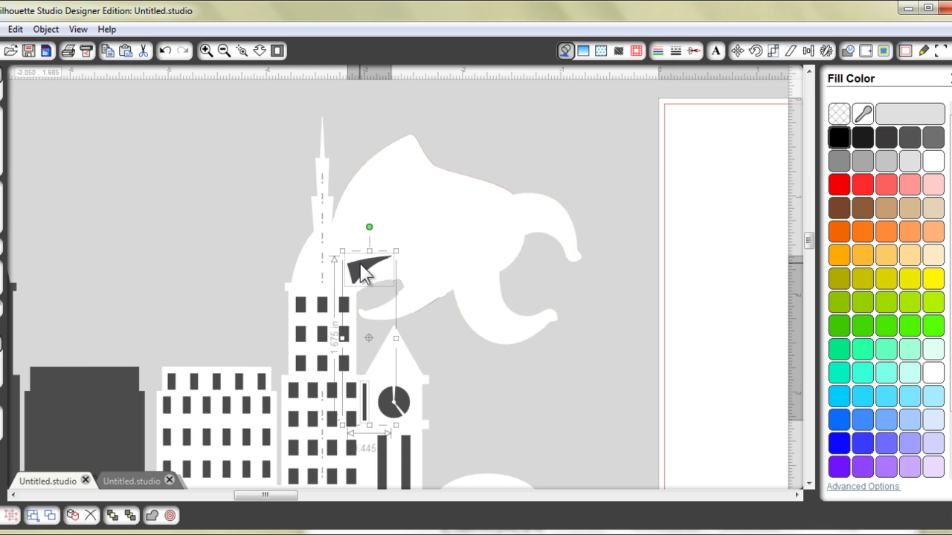
left_click(370, 194, "shift")
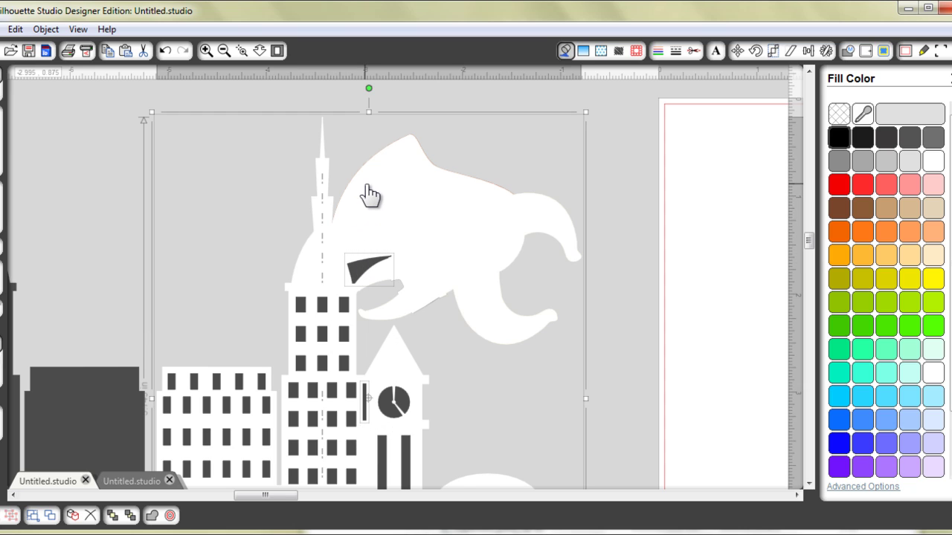
right_click(370, 195)
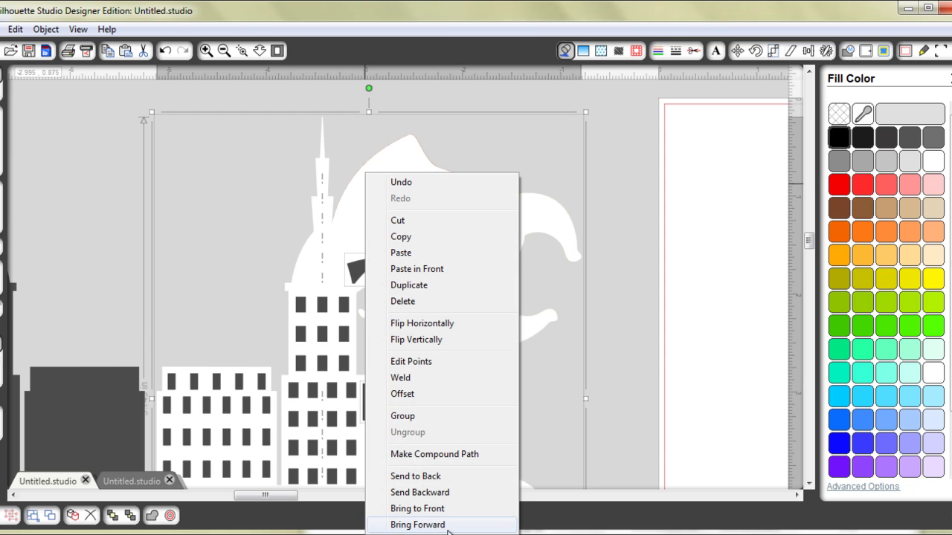
left_click(454, 455)
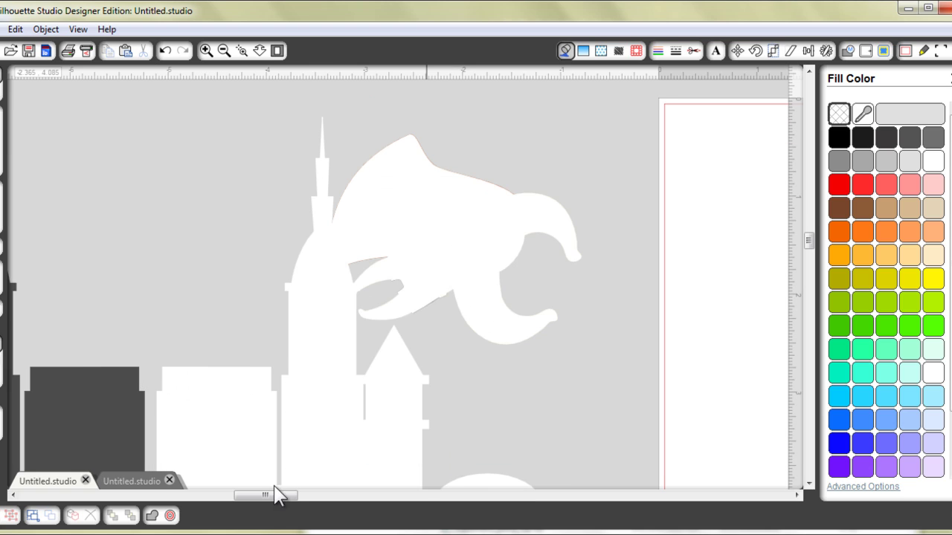
Fill the mirrored creature-and-skyline piece with white
left_click_drag(276, 496, 197, 497)
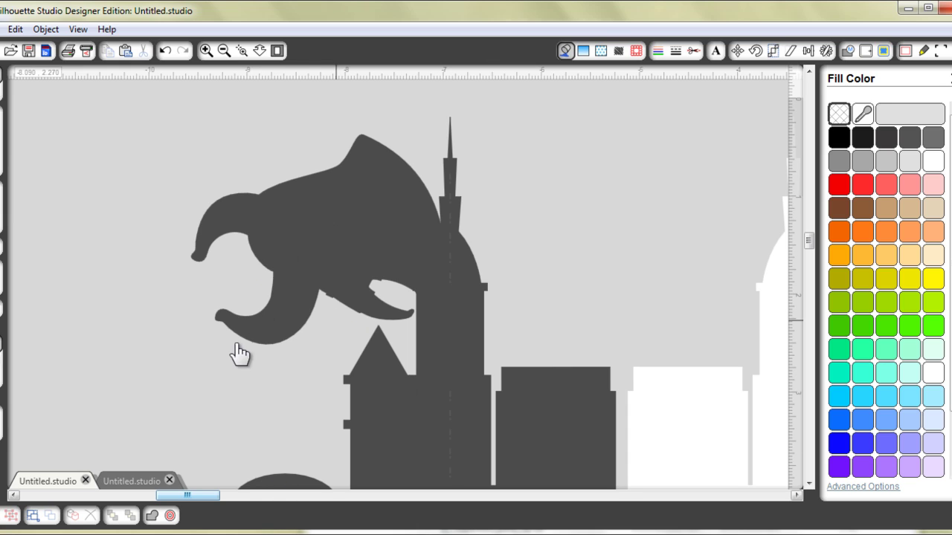
left_click(262, 340)
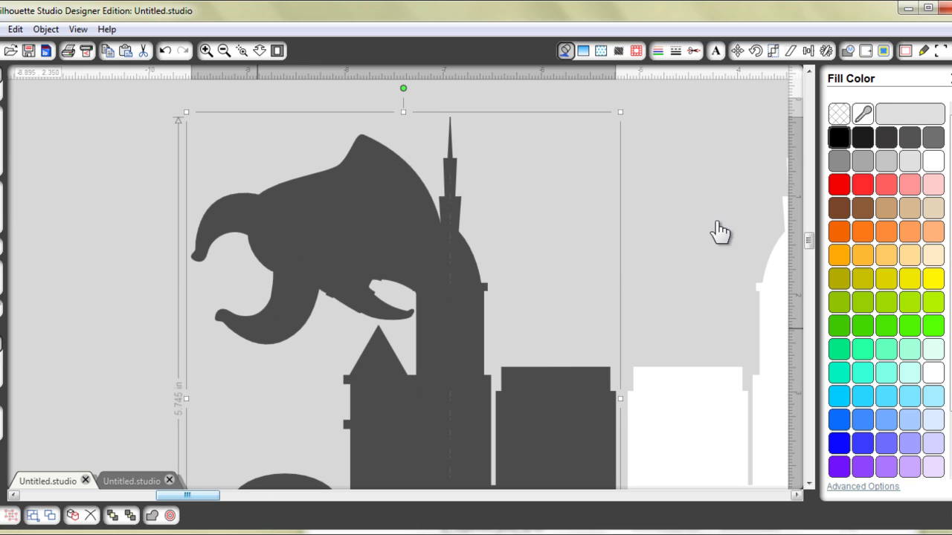
left_click(934, 162)
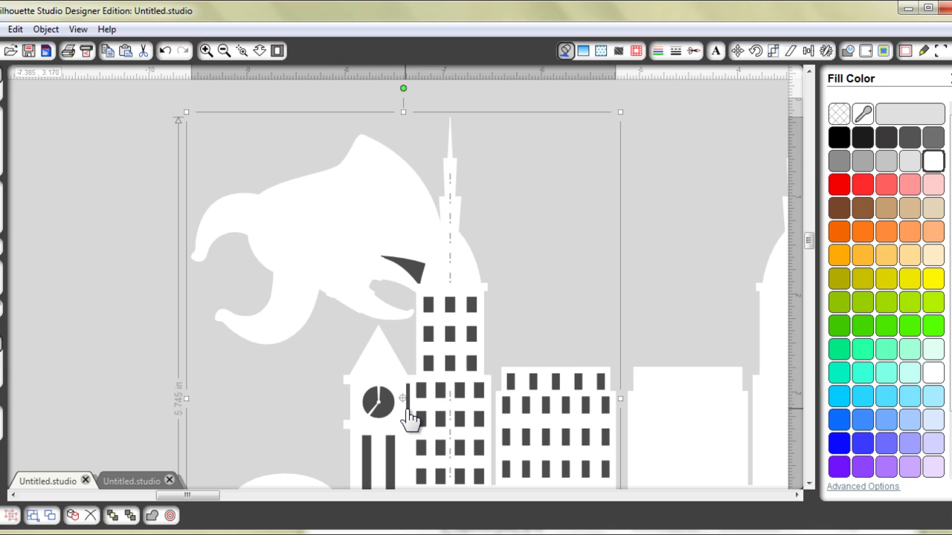
key("Escape")
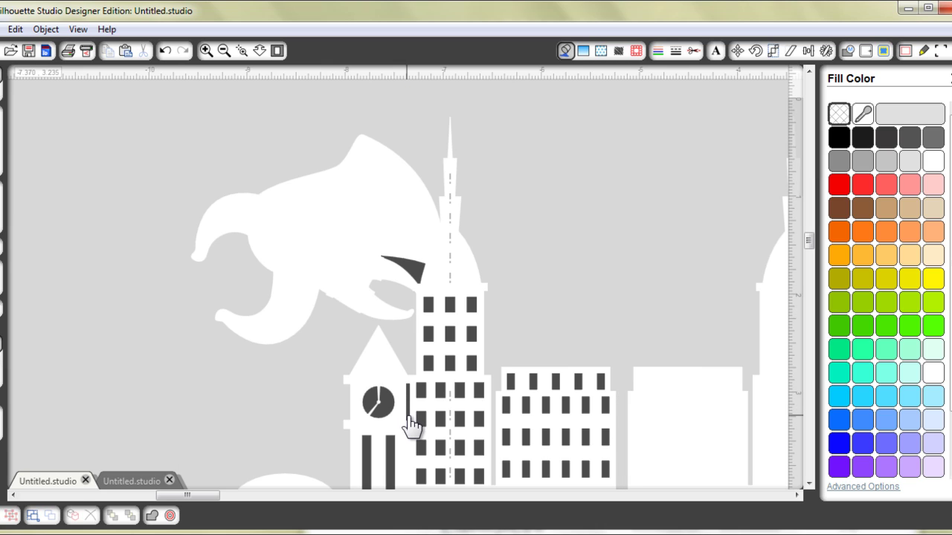
Combine its thin bar, dark wedge and white creature into one compound path
left_click(409, 421)
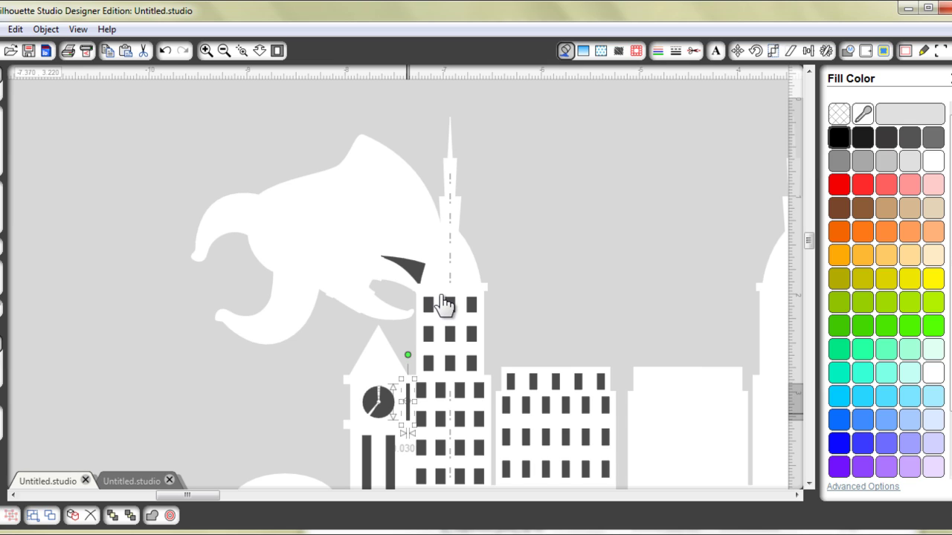
left_click_drag(409, 255, 418, 265)
left_click(419, 274, "shift")
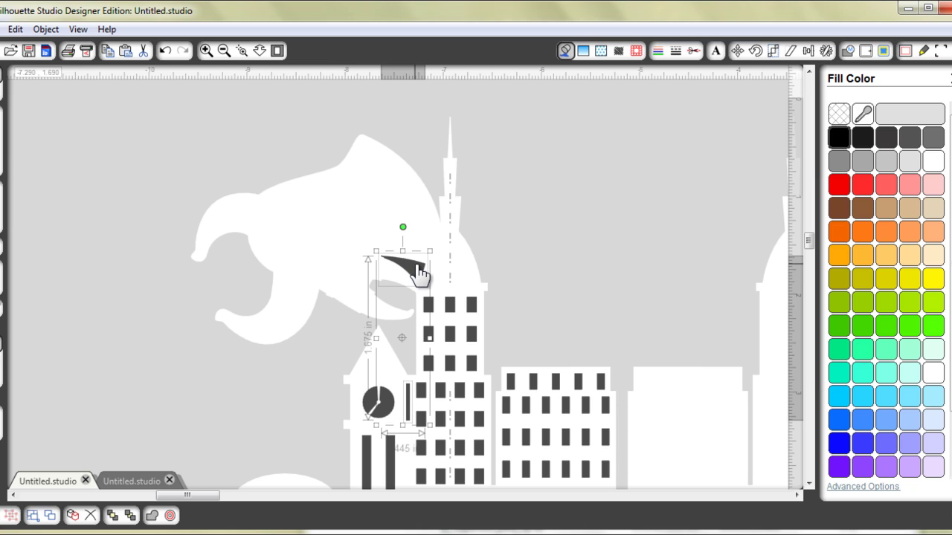
left_click(363, 190, "shift")
right_click(363, 188)
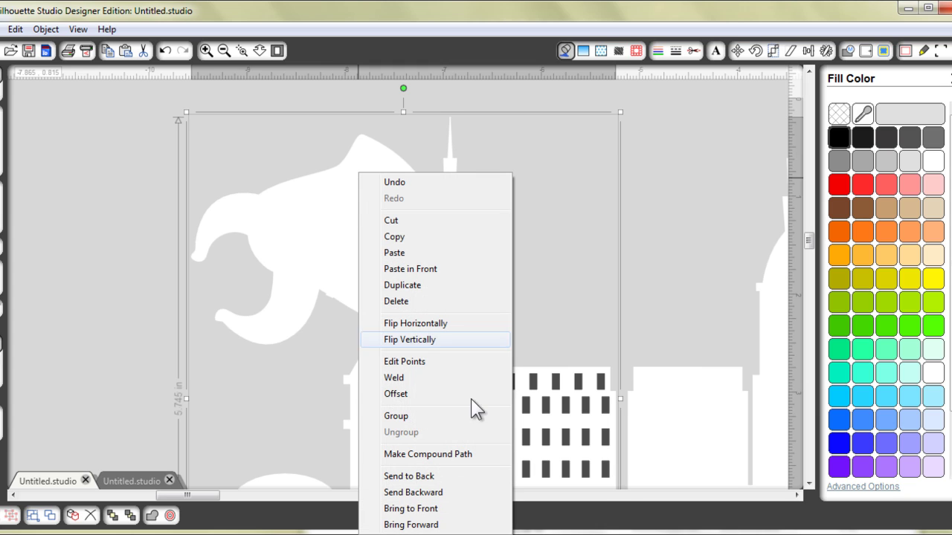
left_click(473, 454)
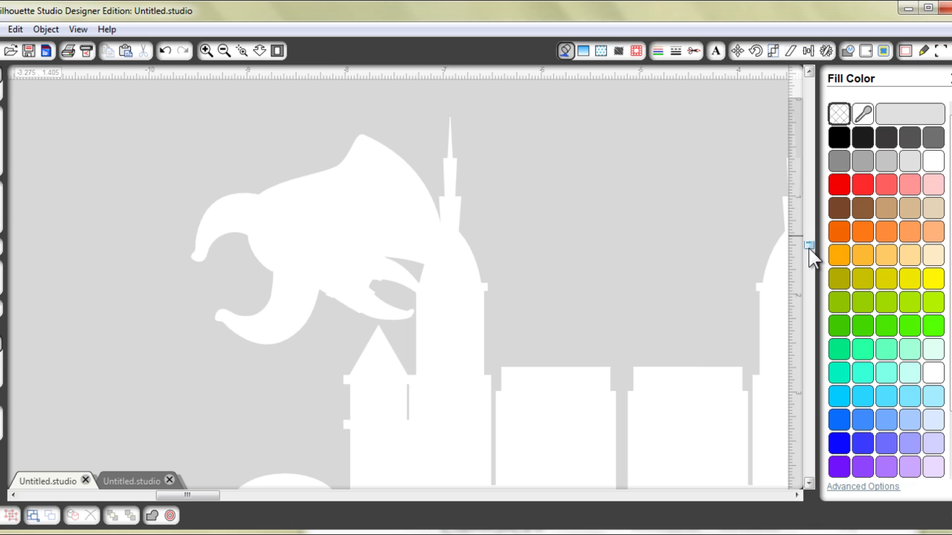
Fill the lower skyline piece with white and make it a compound path
left_click_drag(810, 256, 804, 298)
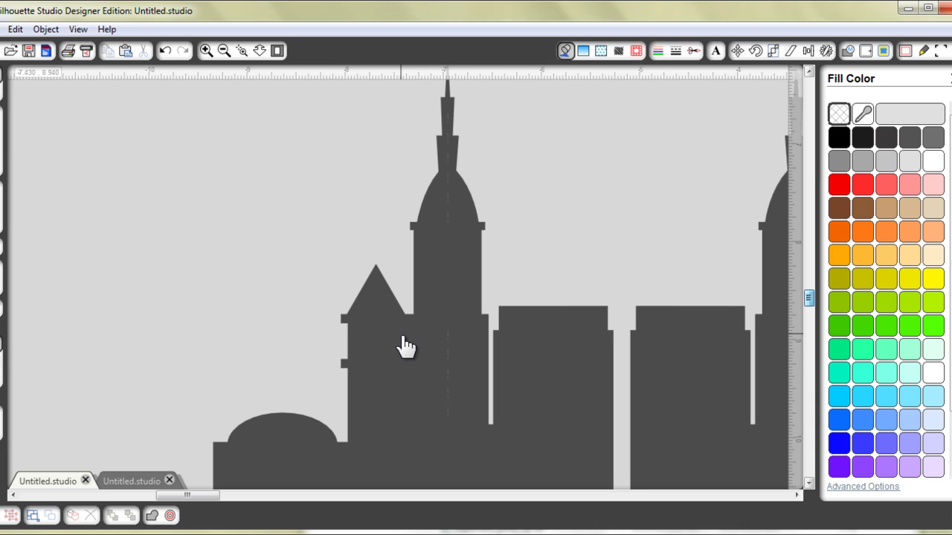
left_click(293, 429)
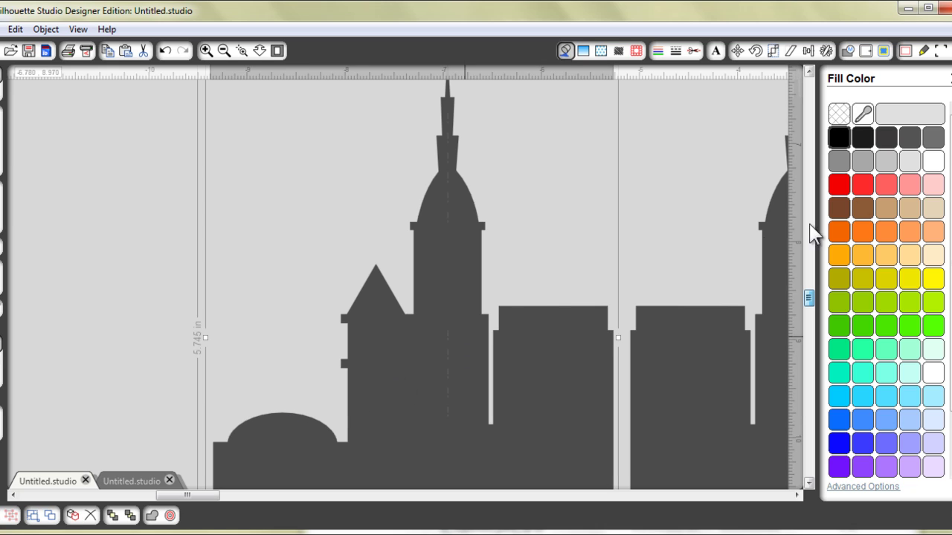
left_click(934, 162)
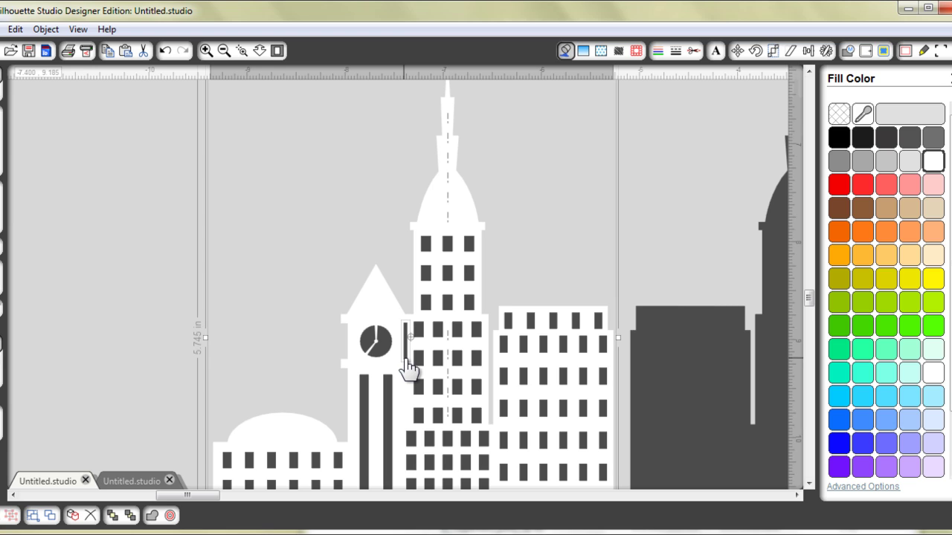
right_click(338, 282)
left_click(451, 466)
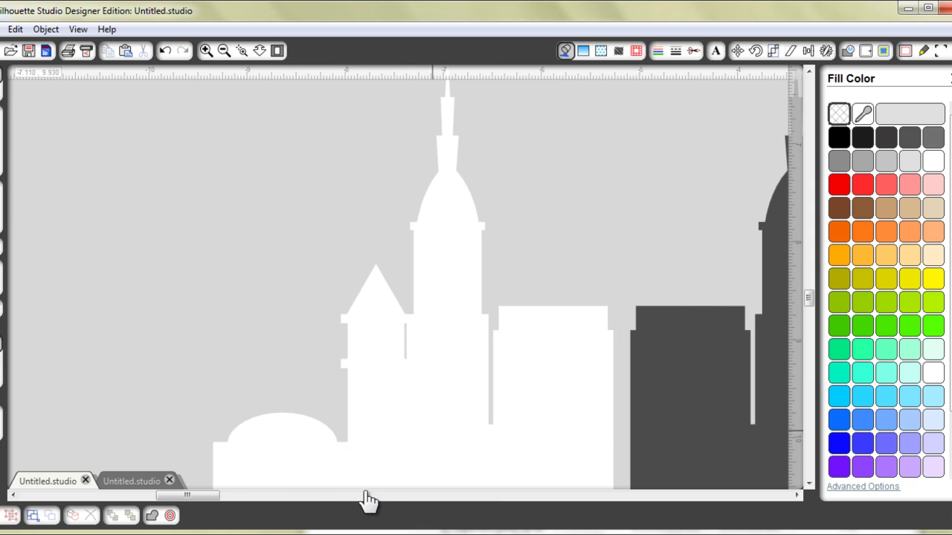
Fill the other dark lower skyline piece with white and make it a compound path
left_click_drag(220, 498, 262, 505)
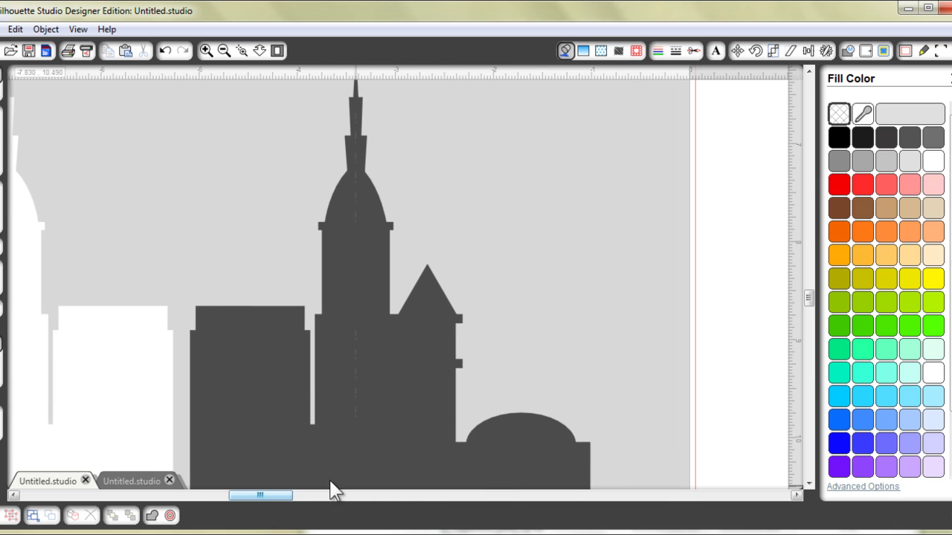
left_click(542, 430)
left_click(933, 161)
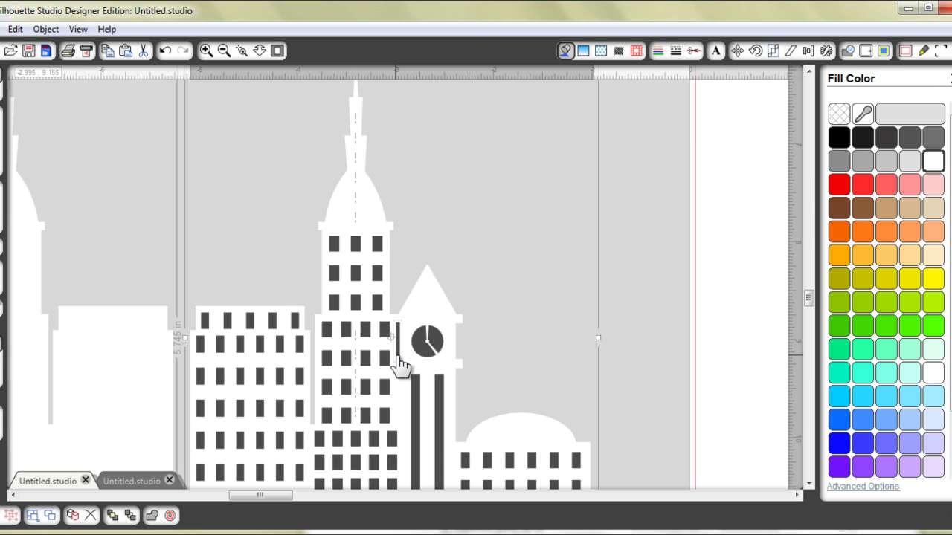
right_click(478, 215)
left_click(521, 455)
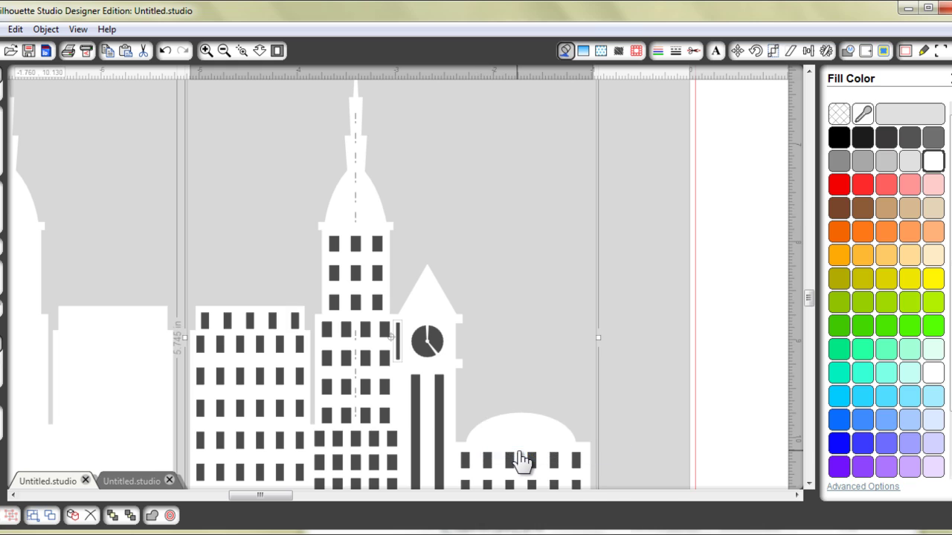
Select the upper-right, upper-left and lower-left white pieces and apply the Cut line style
left_click(224, 50)
left_click(224, 50)
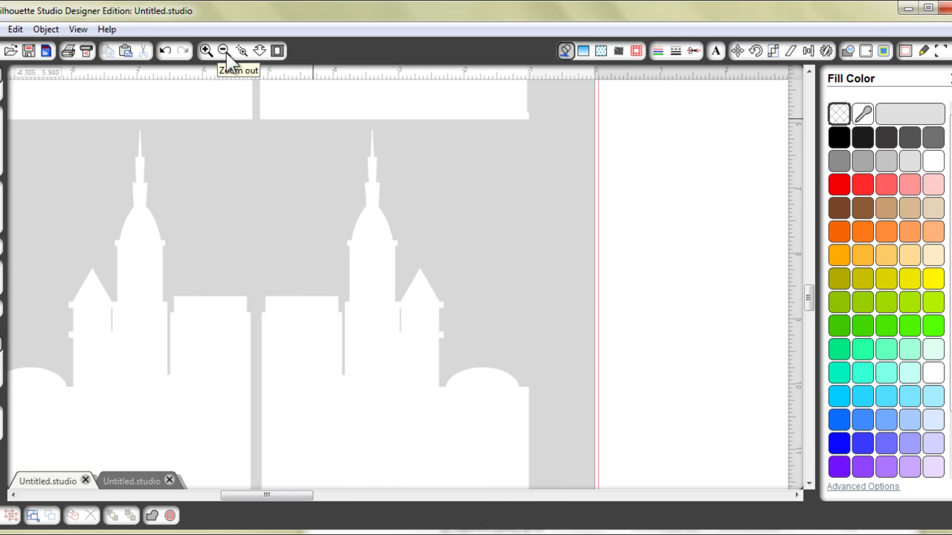
left_click(223, 51)
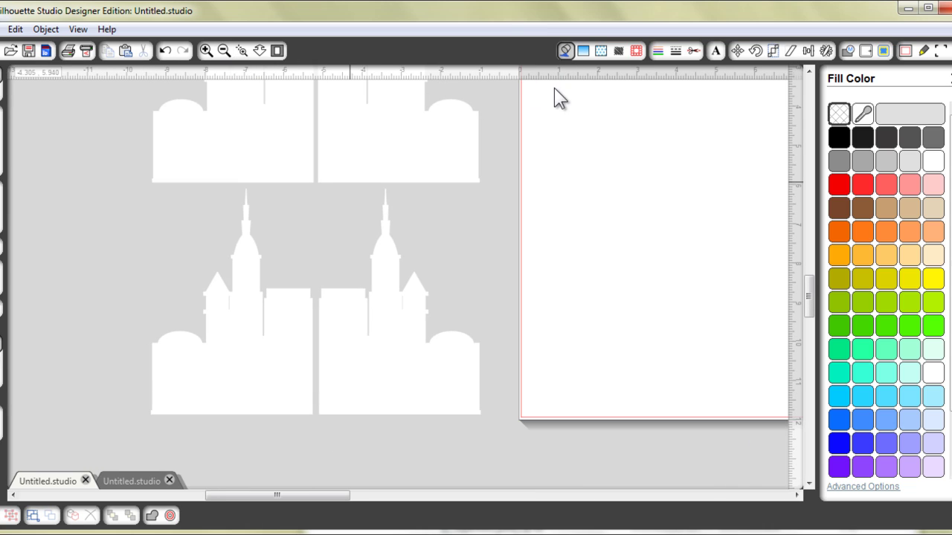
left_click_drag(809, 298, 808, 272)
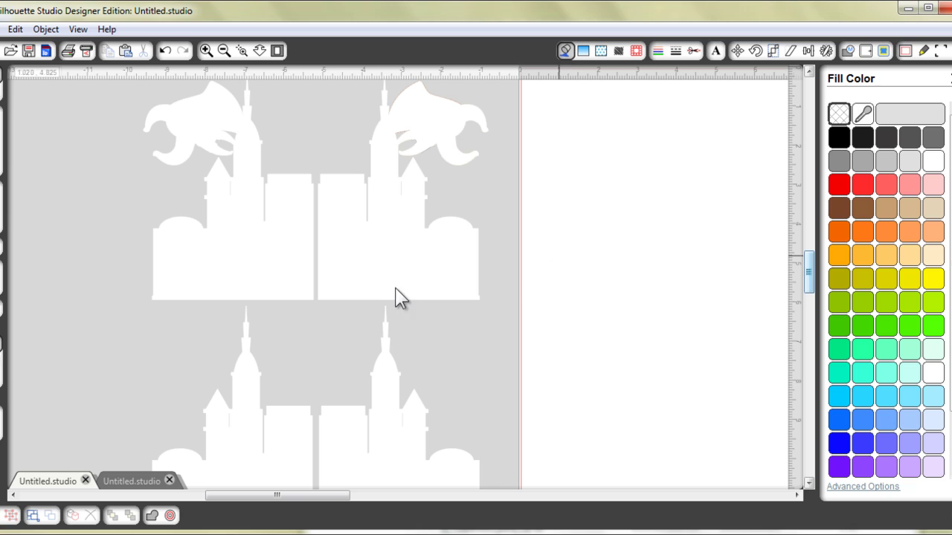
left_click(423, 275)
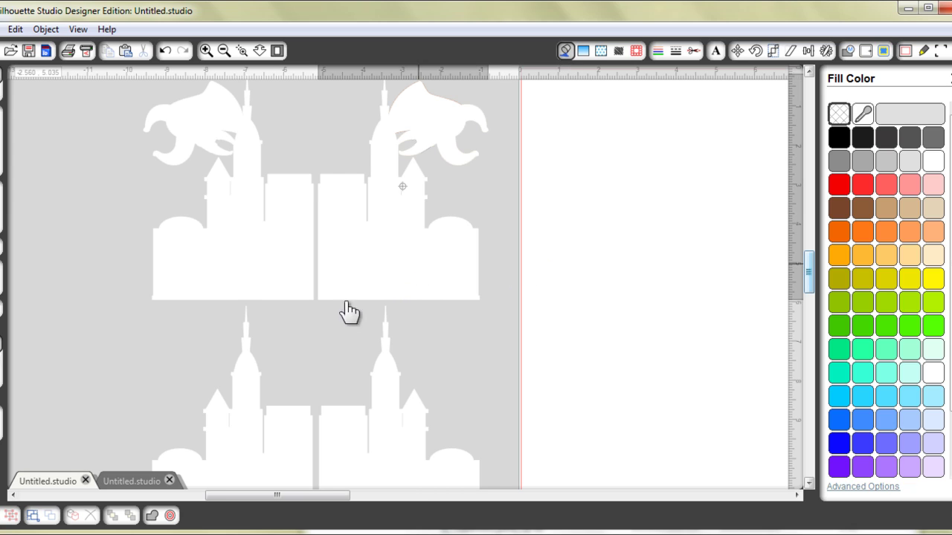
left_click(224, 280, "shift")
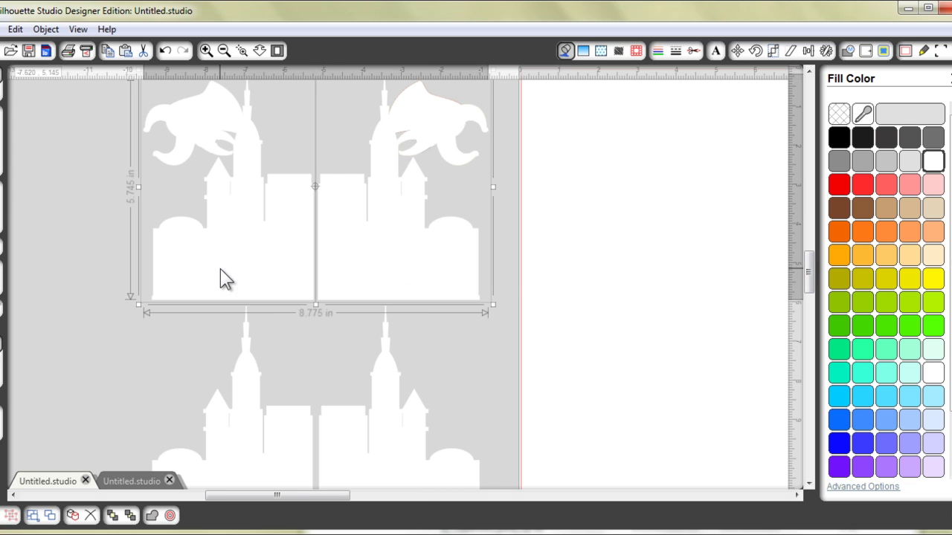
left_click(245, 435, "shift")
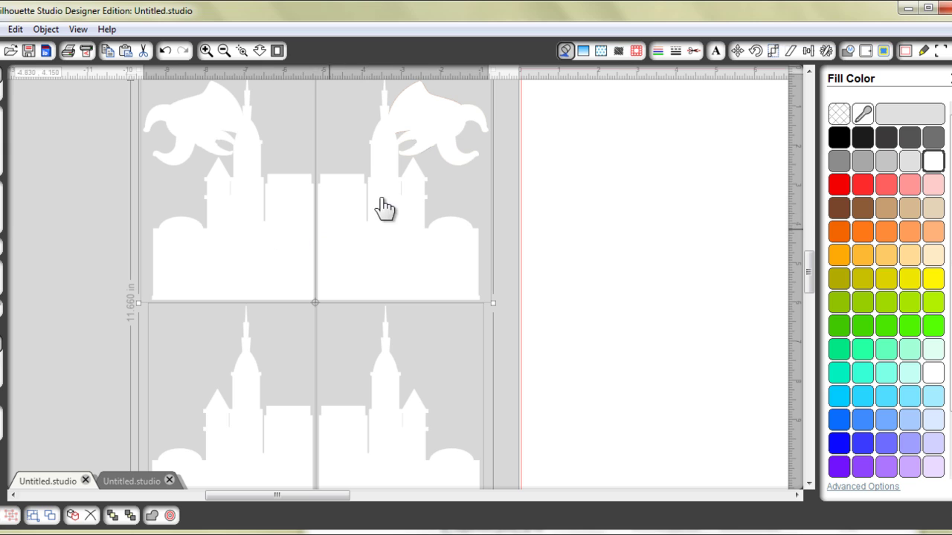
left_click(694, 53)
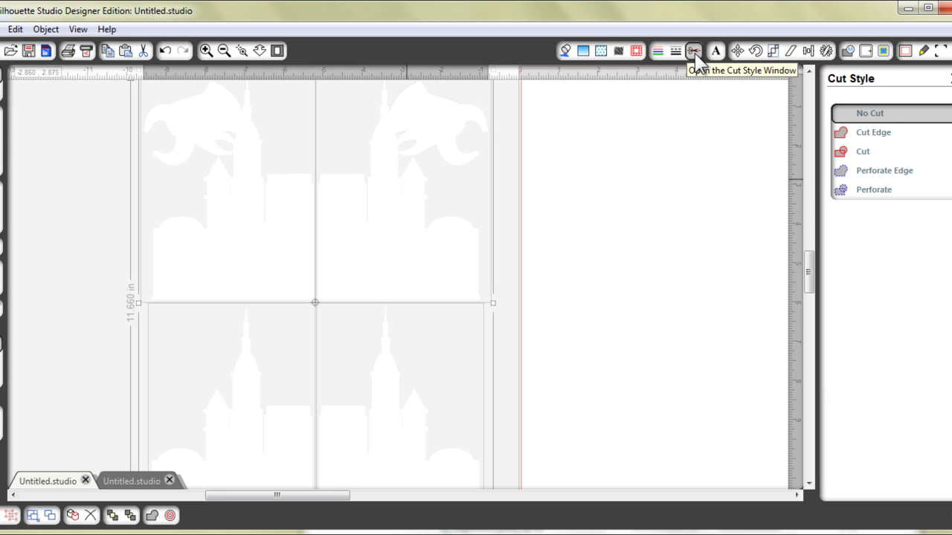
left_click(866, 154)
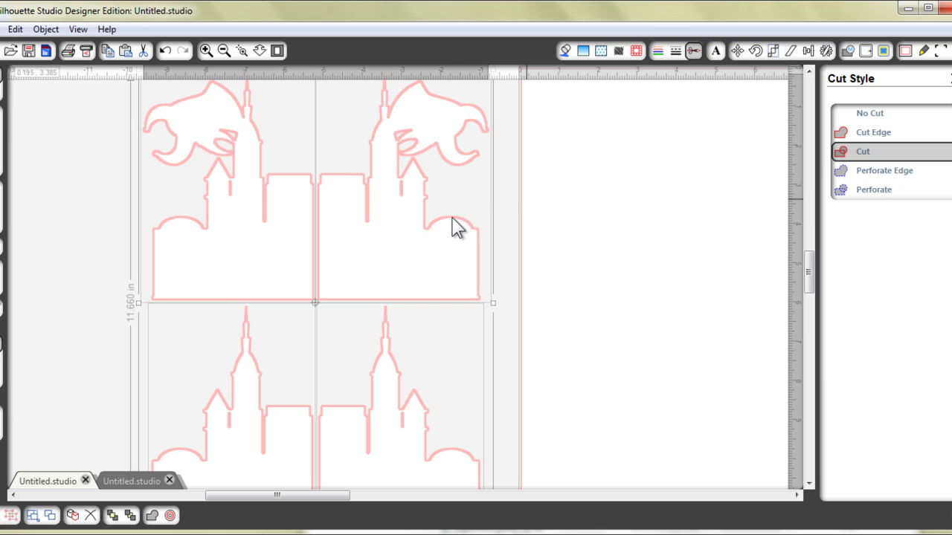
Cut the white skyline shapes and Paste in Front into the second document
right_click(402, 251)
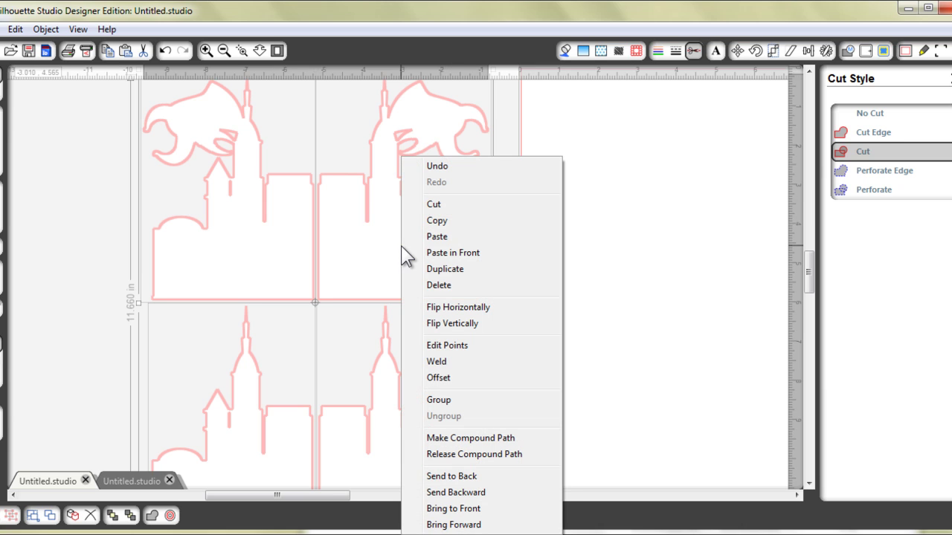
left_click(445, 205)
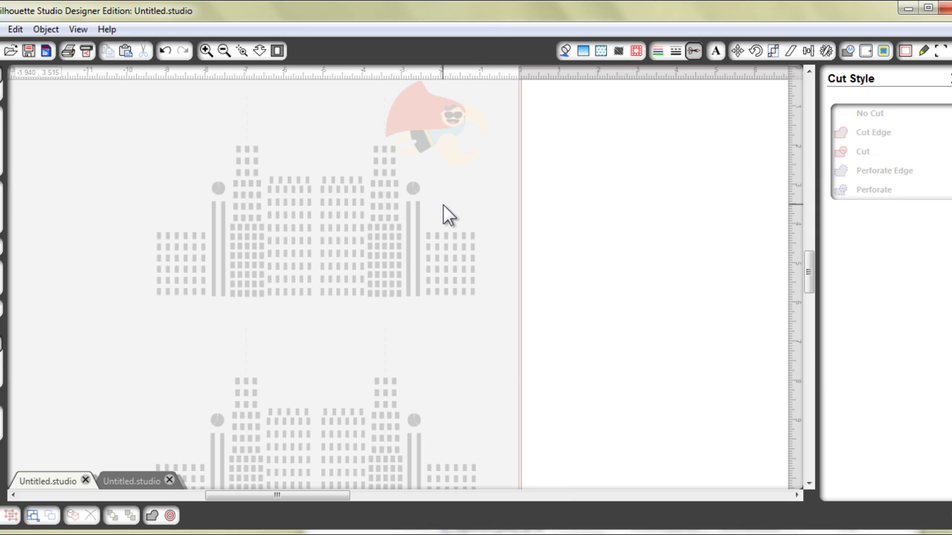
left_click(145, 479)
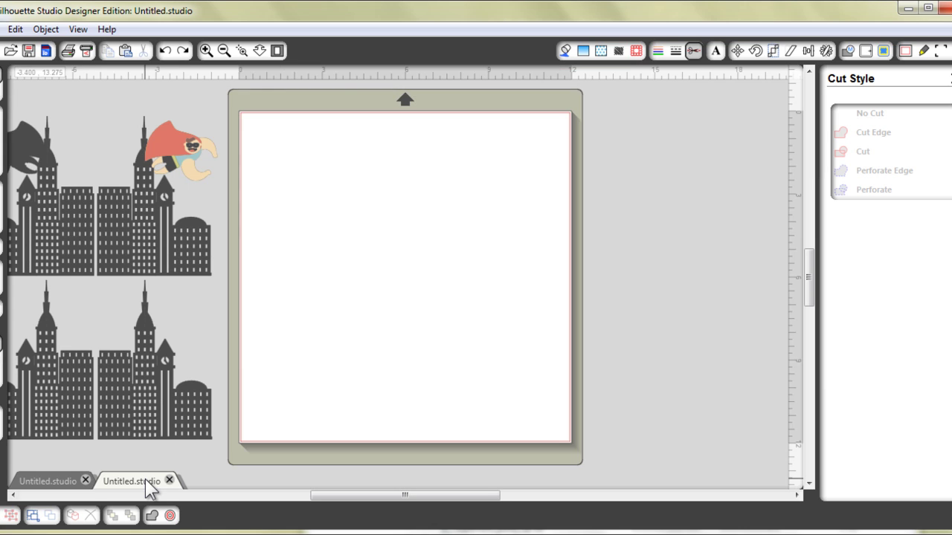
right_click(267, 240)
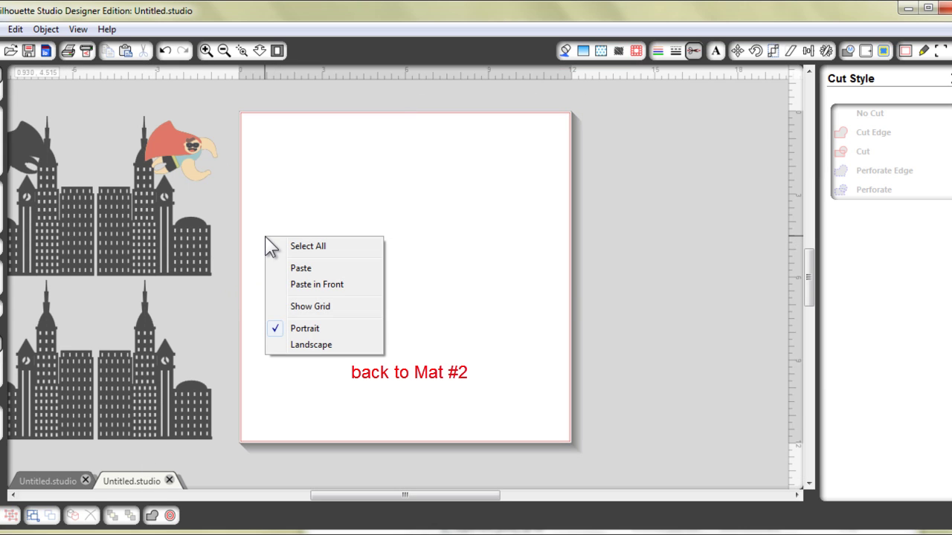
left_click(329, 285)
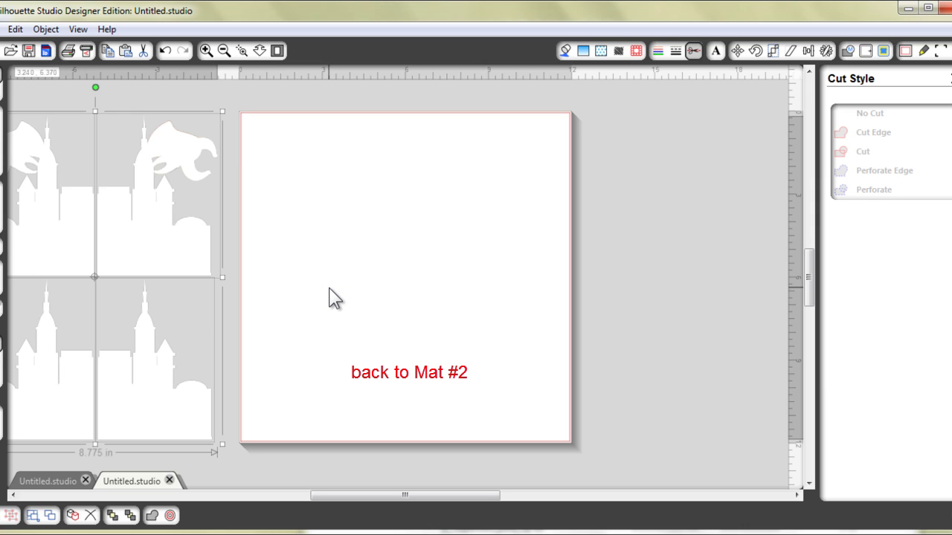
Send the pasted white shapes behind the dark city designs
right_click(306, 141)
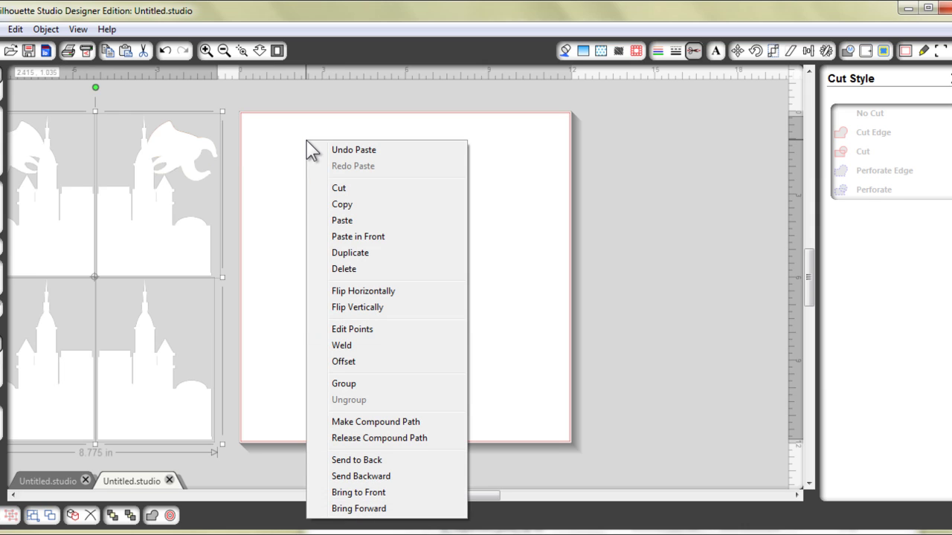
left_click(398, 457)
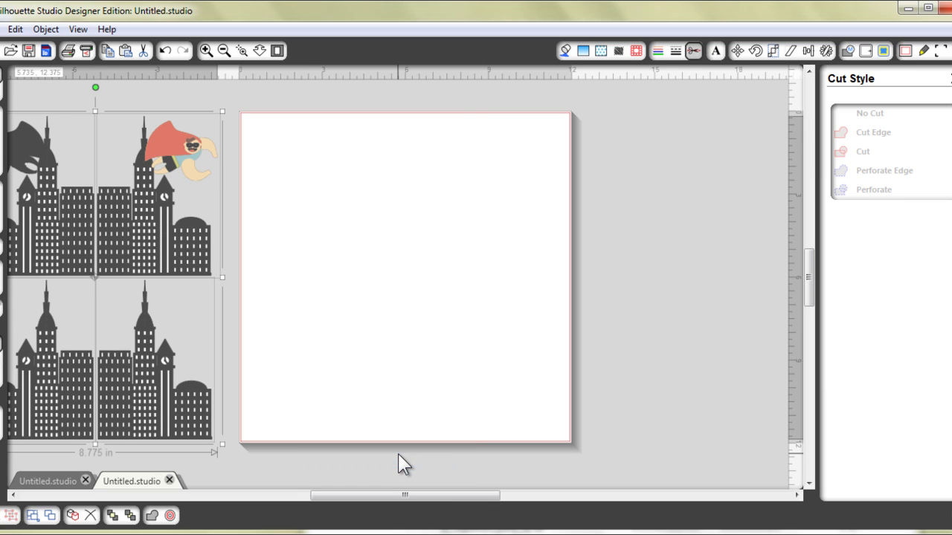
left_click(383, 472)
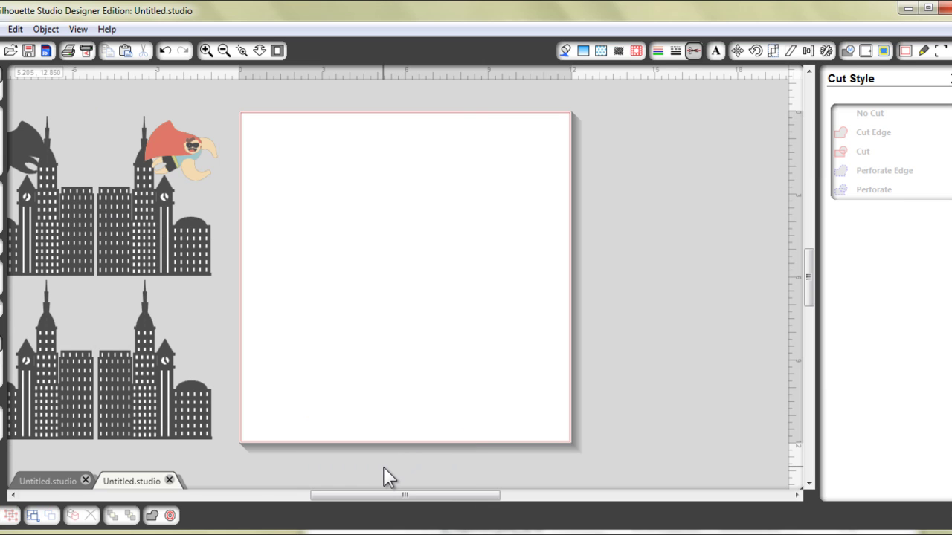
Close the first document, discarding its unsaved changes
left_click(46, 483)
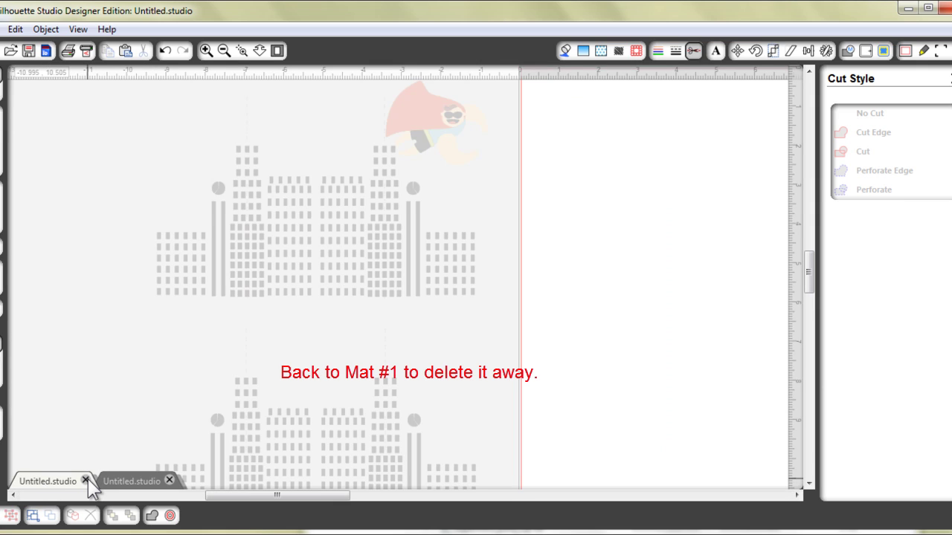
left_click(86, 481)
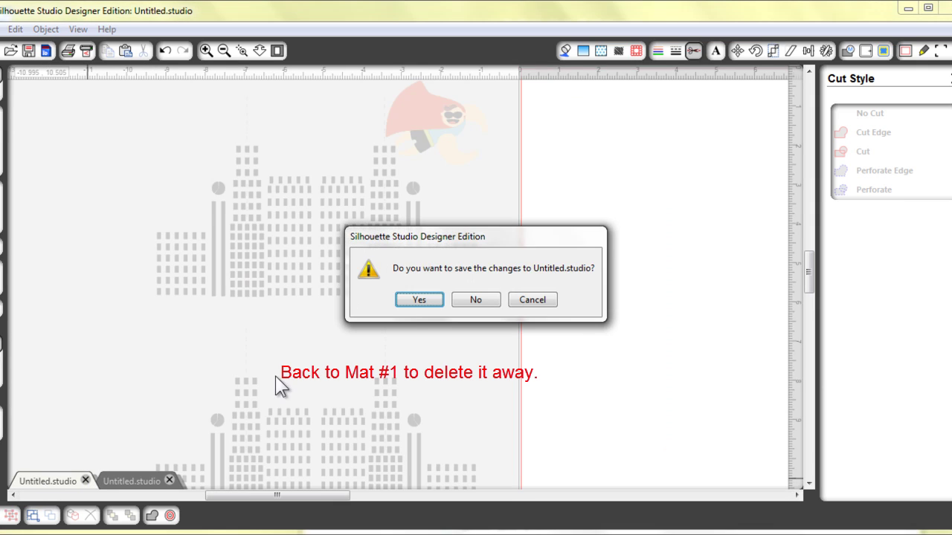
left_click(474, 299)
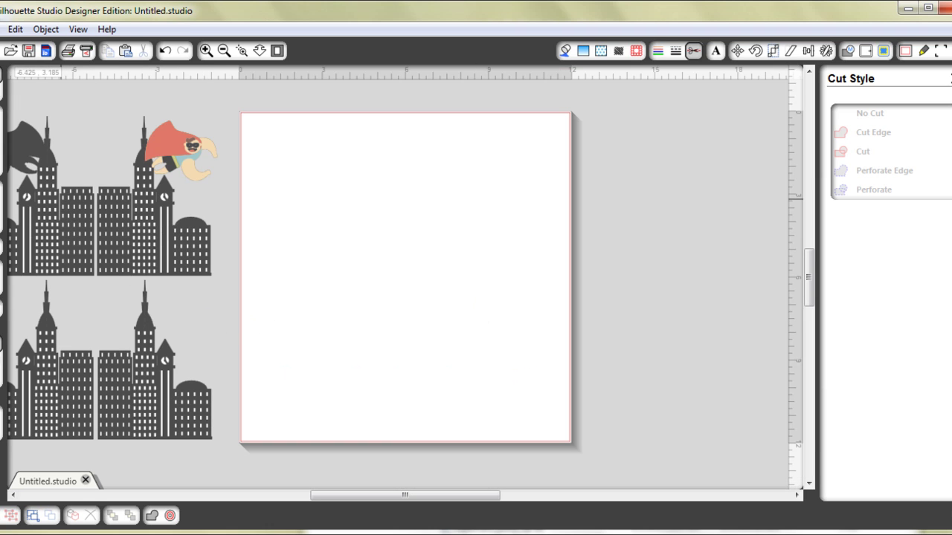
Cancel the Save As dialog and open the Registration Marks settings (0.625 in margins, 20.00 mark size)
left_click(30, 51)
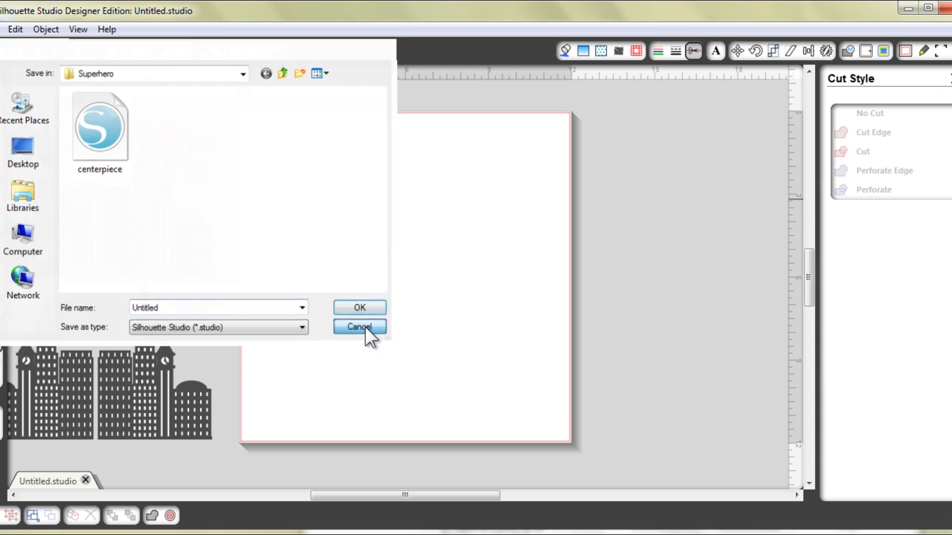
left_click(361, 328)
left_click_drag(328, 497, 274, 474)
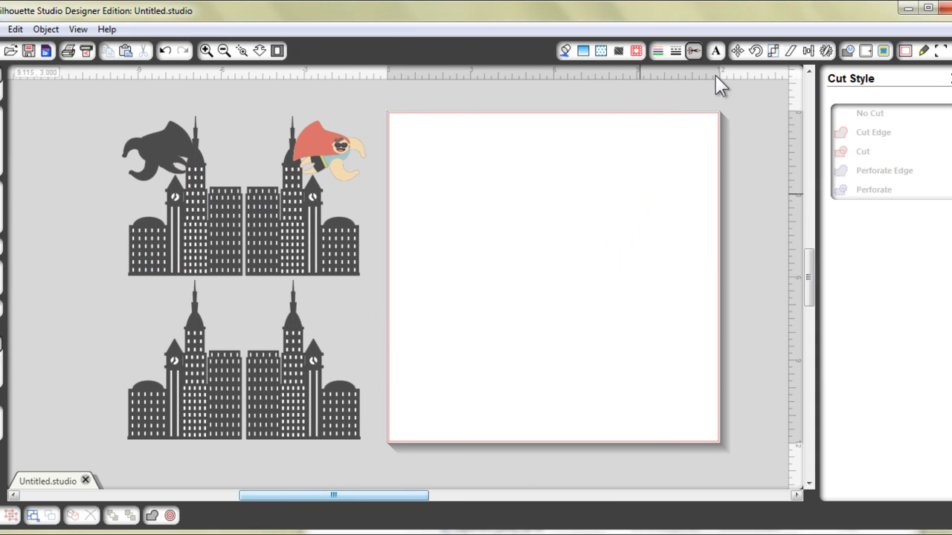
left_click(941, 51)
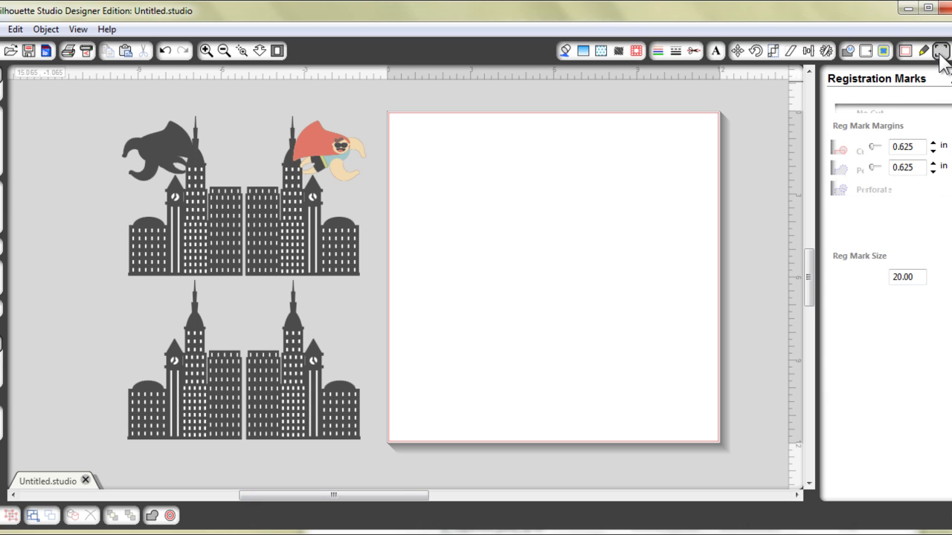
Turn on registration marks and set the page to Letter, 8.500 x 11.000 in portrait
left_click(849, 109)
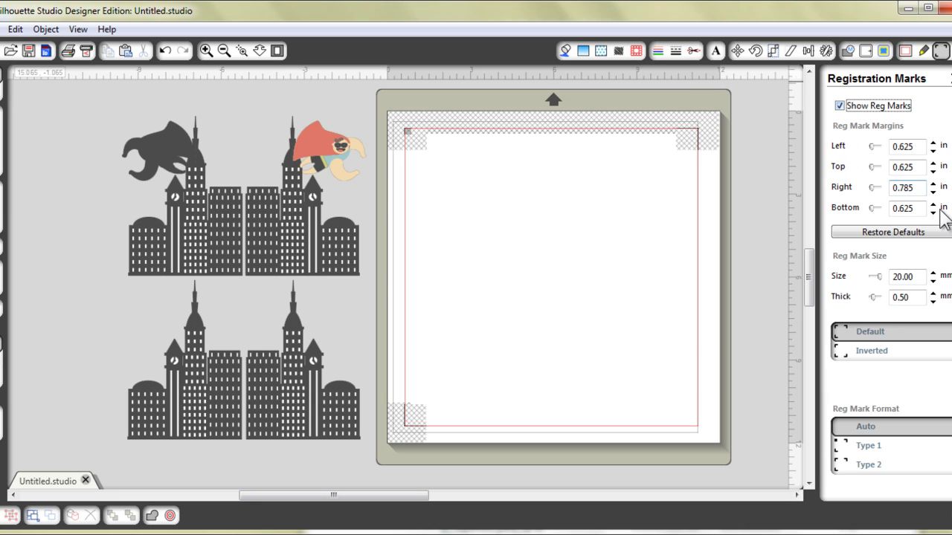
left_click(906, 52)
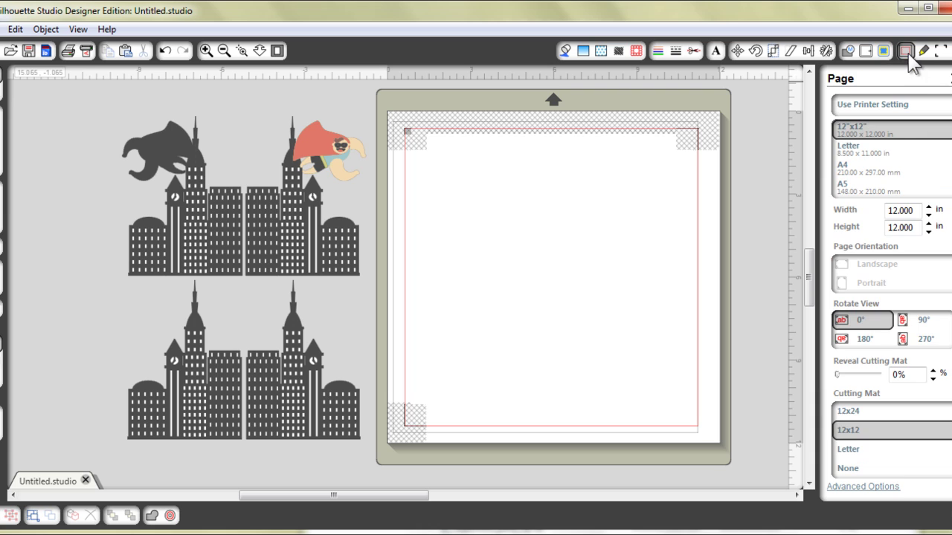
left_click(890, 150)
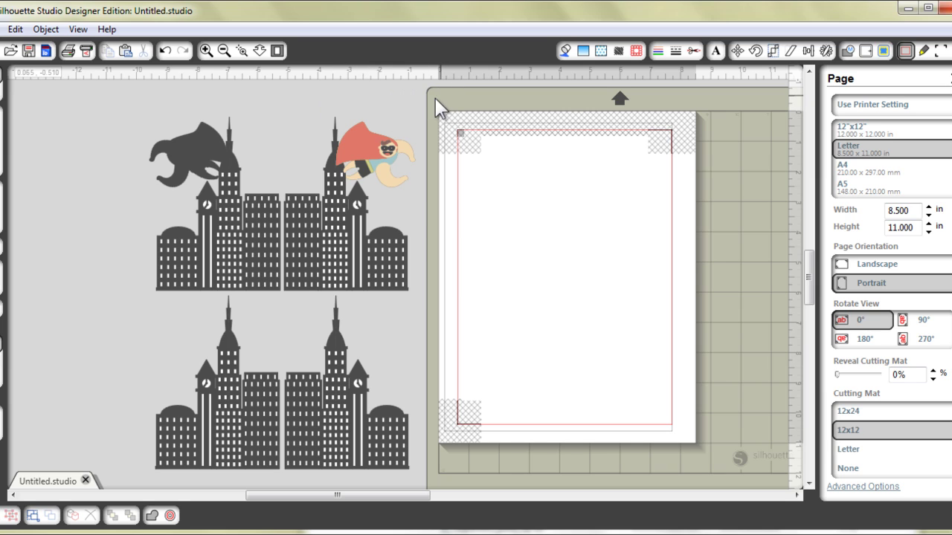
left_click(403, 290)
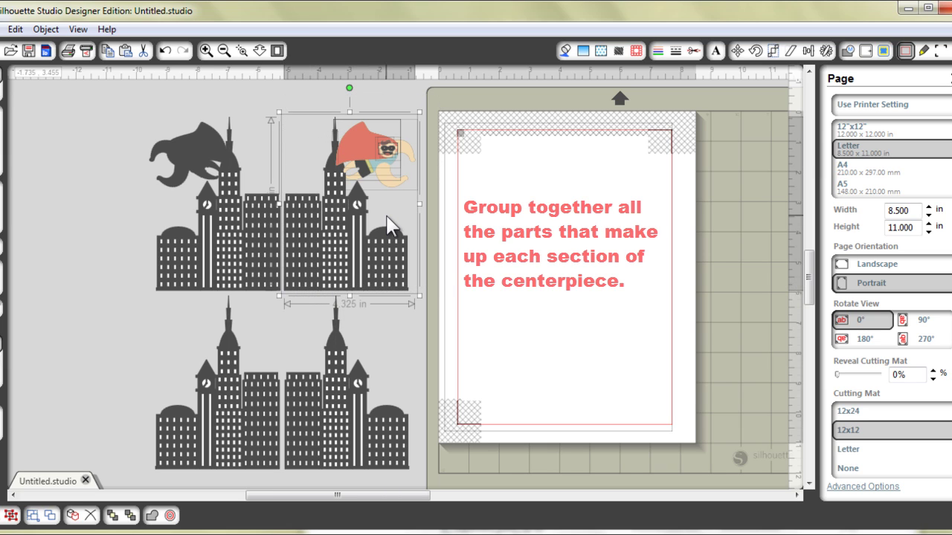
Group the flying hero with its skyline buildings into one piece
right_click(504, 140)
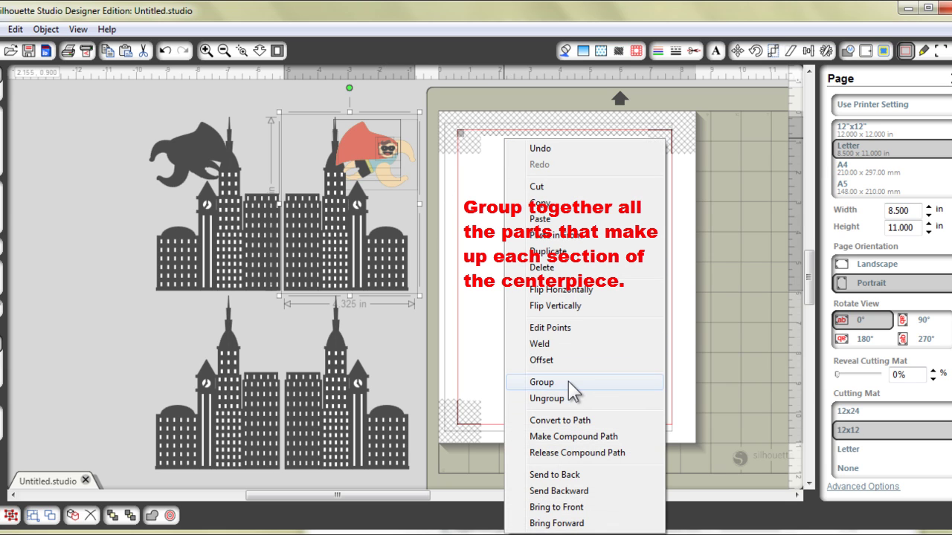
left_click(568, 382)
left_click(476, 143)
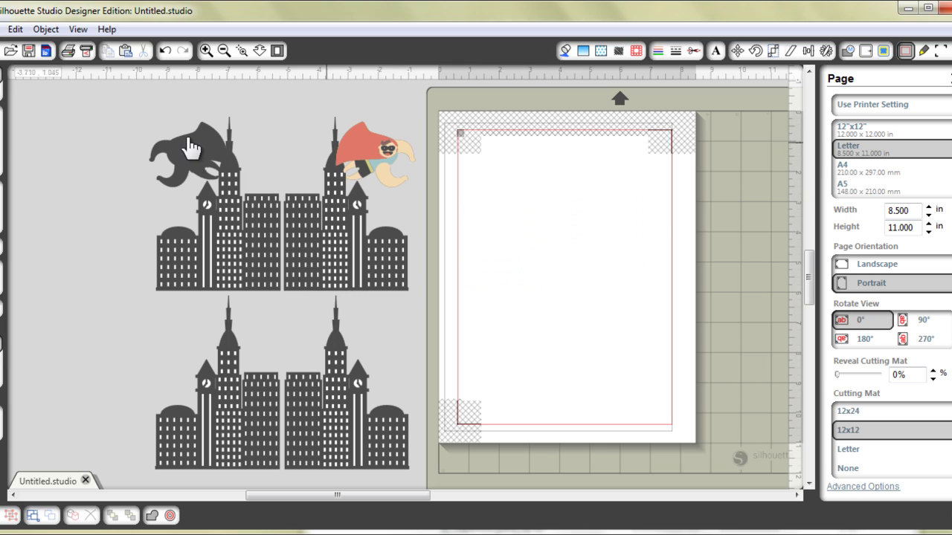
Select the gorilla and its buildings and group them into one piece
left_click_drag(120, 83, 242, 173)
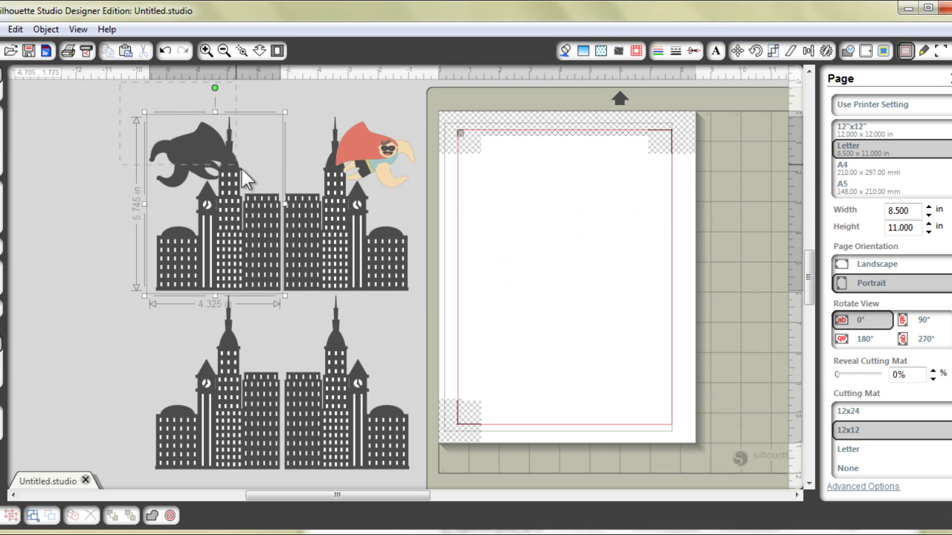
left_click_drag(267, 256, 278, 294)
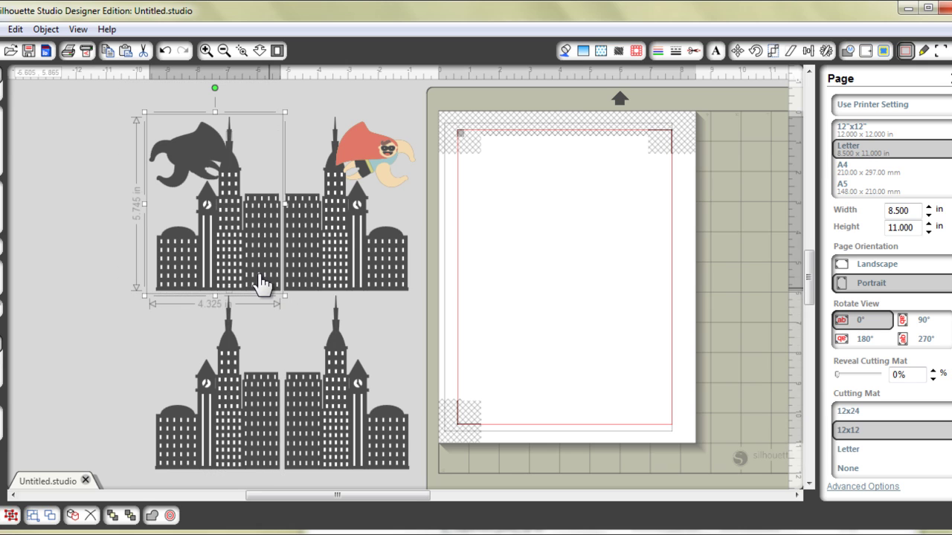
right_click(262, 283)
left_click(330, 385)
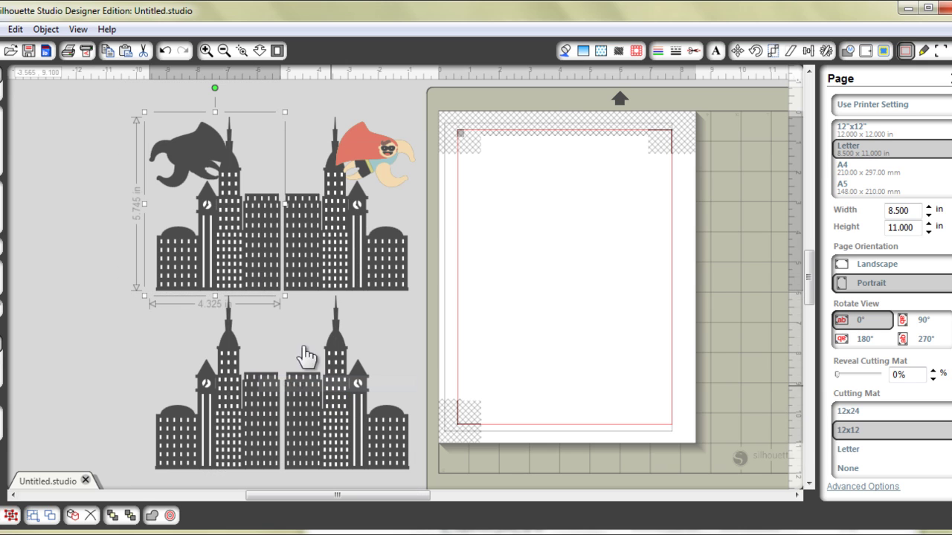
left_click(431, 220)
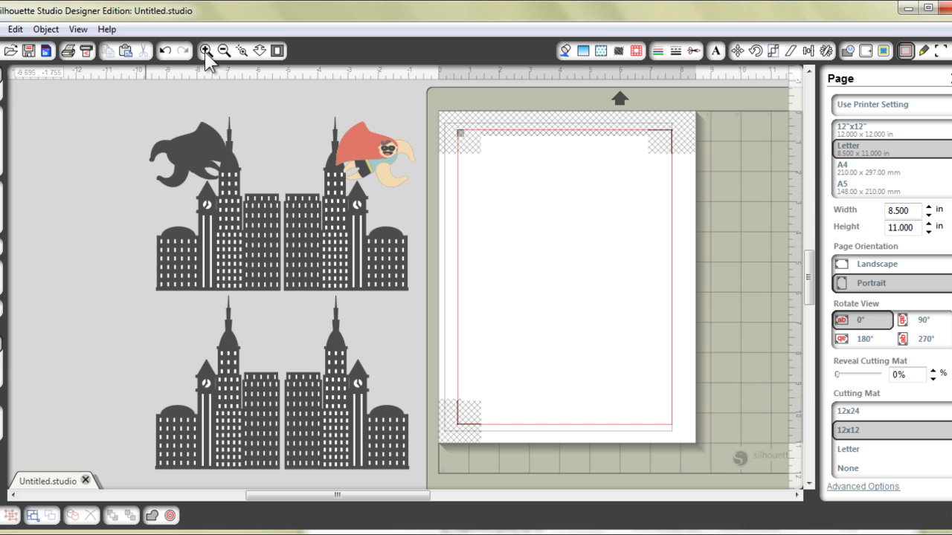
Scroll and zoom out until whole skyline buildings and the Letter page's lower-left corner show
left_click(206, 51)
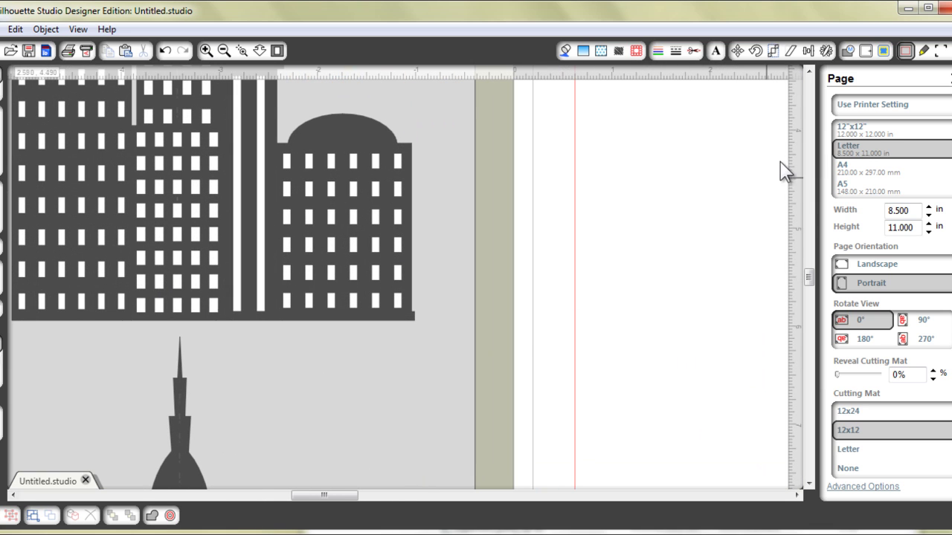
left_click_drag(810, 281, 809, 305)
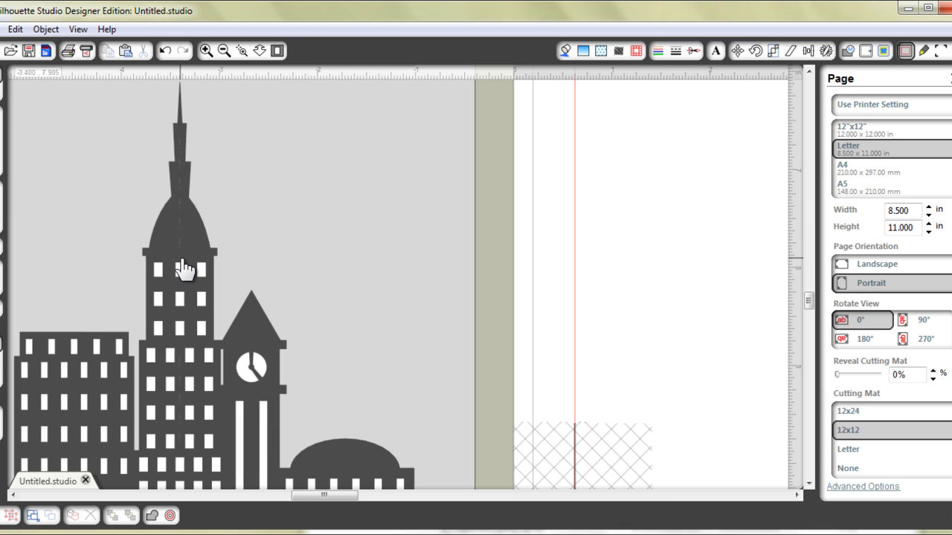
left_click(223, 51)
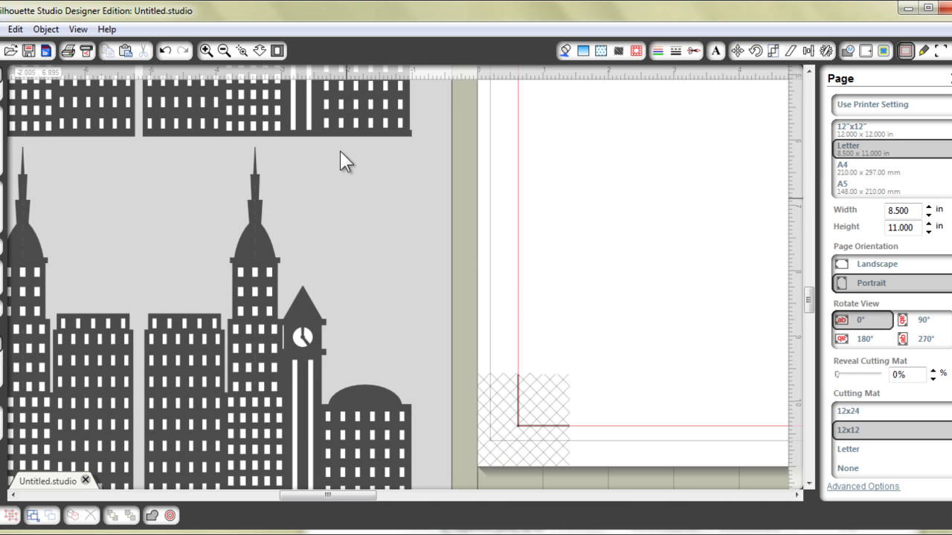
Group the pieces of the lower-right skyline building into one piece
left_click(223, 51)
scroll(453, 261, "down", 1)
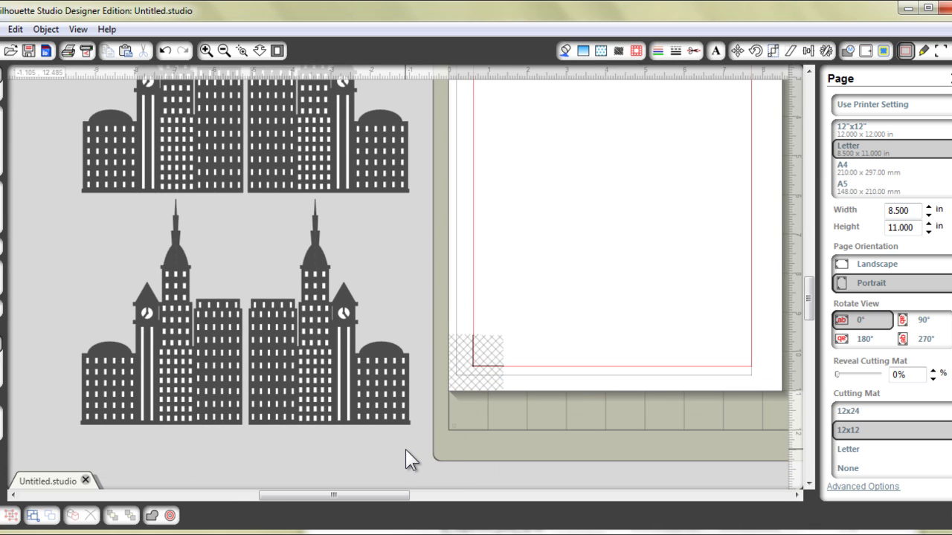
left_click(270, 402)
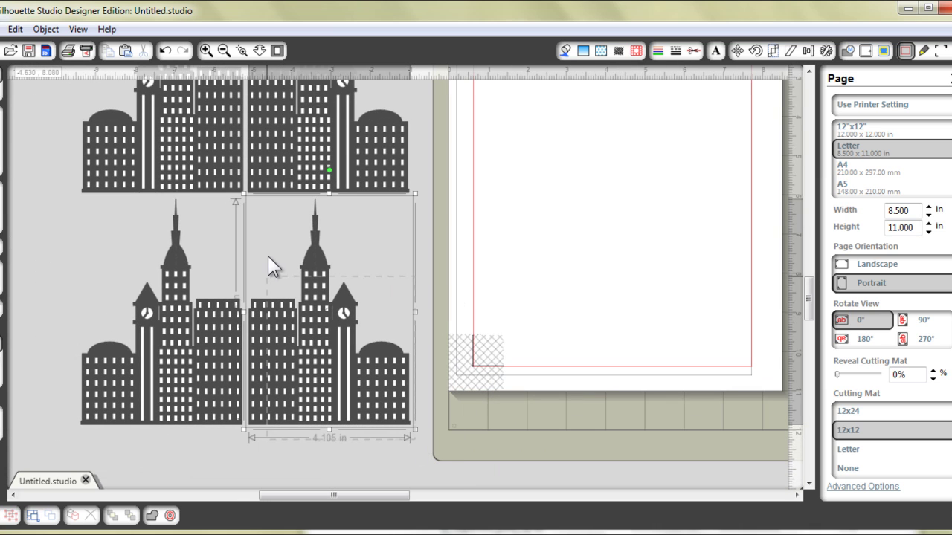
right_click(277, 203)
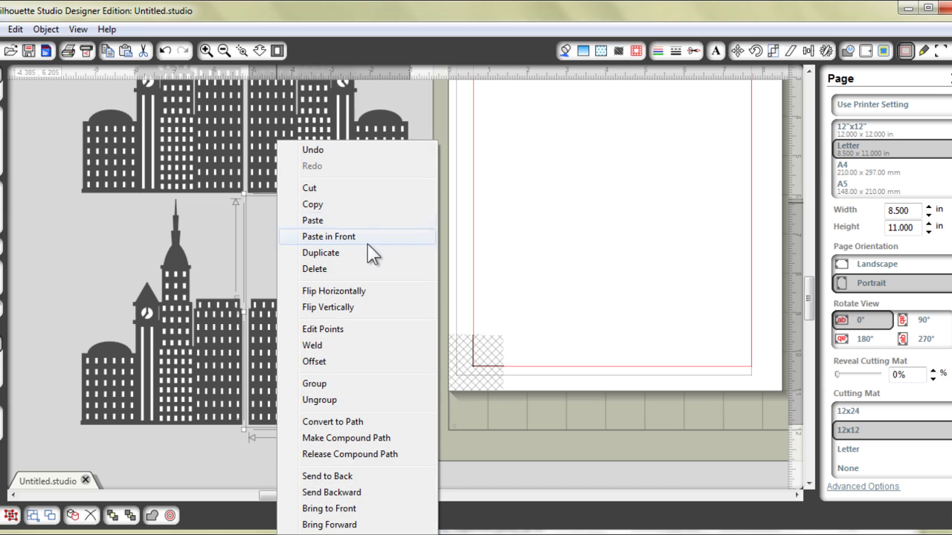
left_click(360, 385)
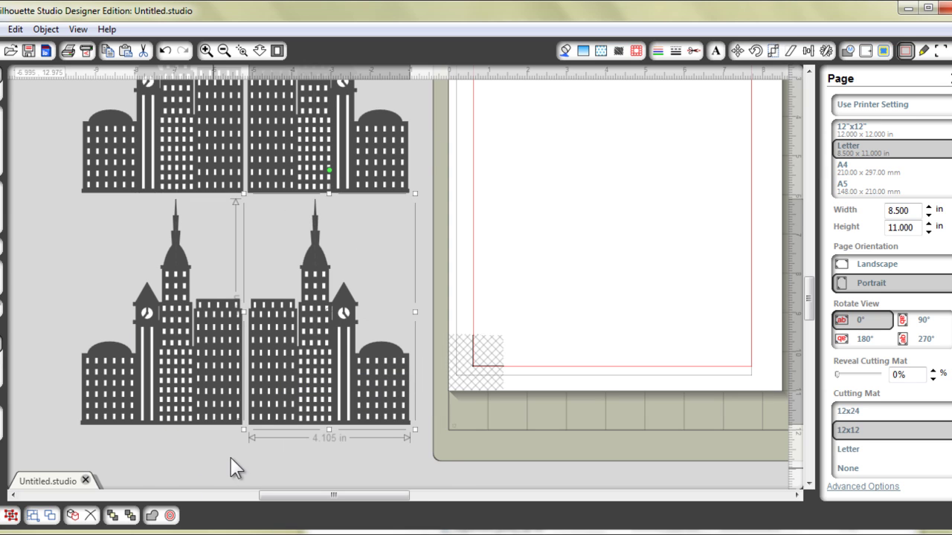
left_click(60, 449)
Group the pieces of the lower-left skyline building into one piece
left_click(227, 392)
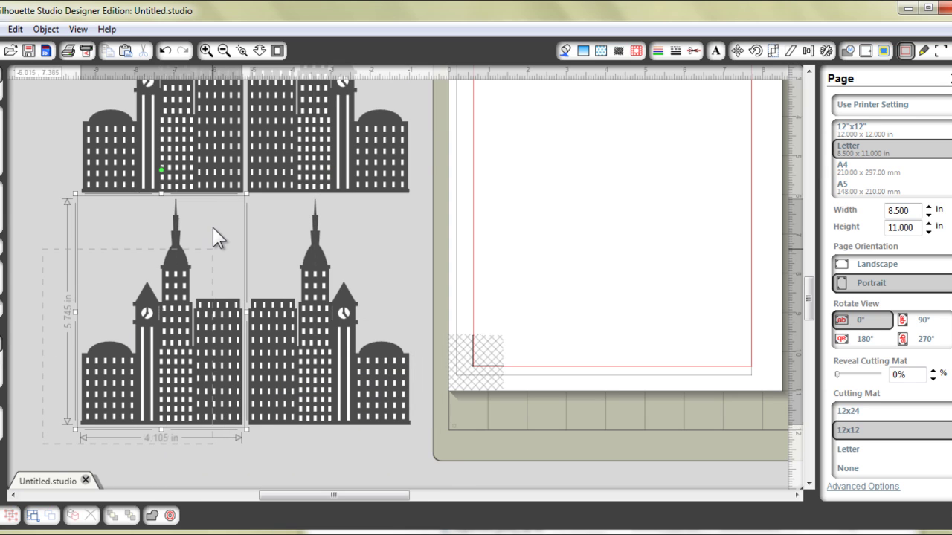
right_click(214, 202)
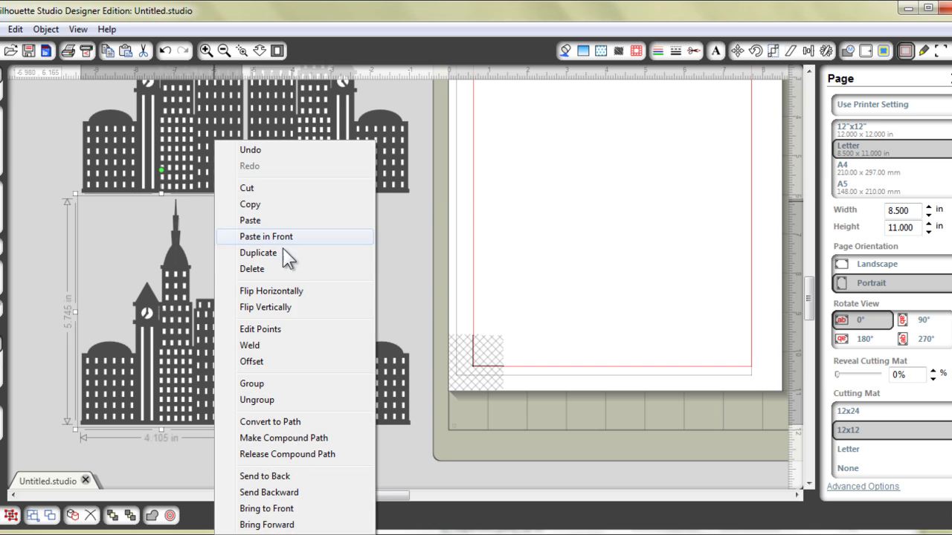
left_click(279, 383)
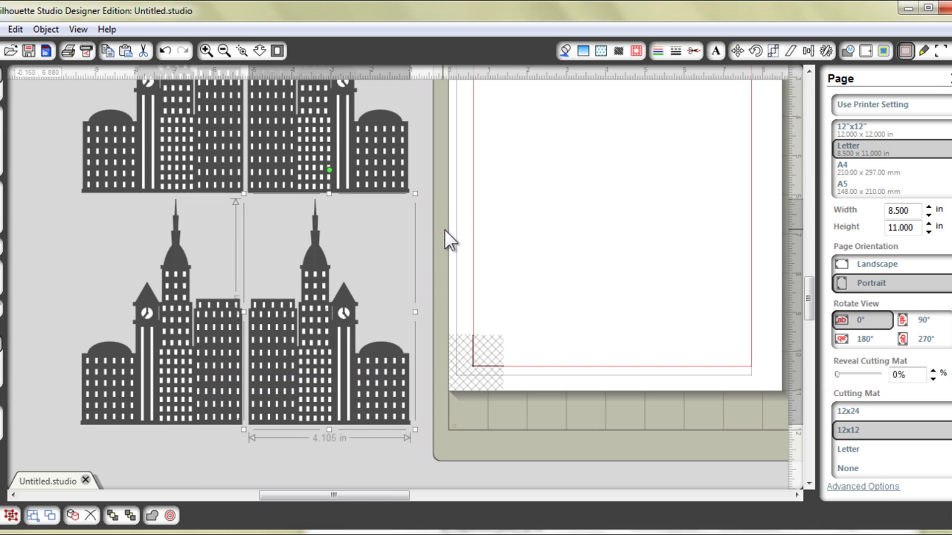
Drag the flying-superhero city group onto the Letter page within the registration marks
left_click_drag(287, 136, 397, 139)
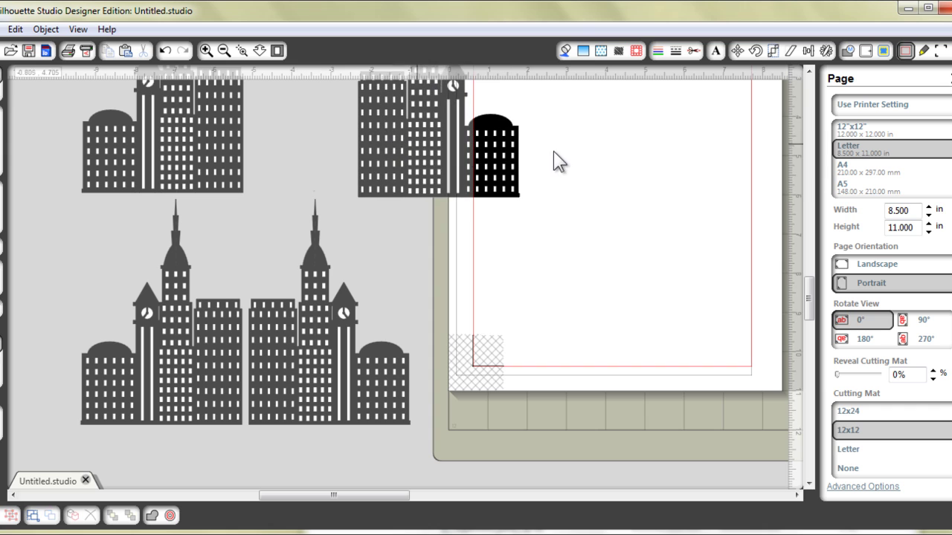
scroll(557, 165, "up", 1)
scroll(570, 147, "up", 2)
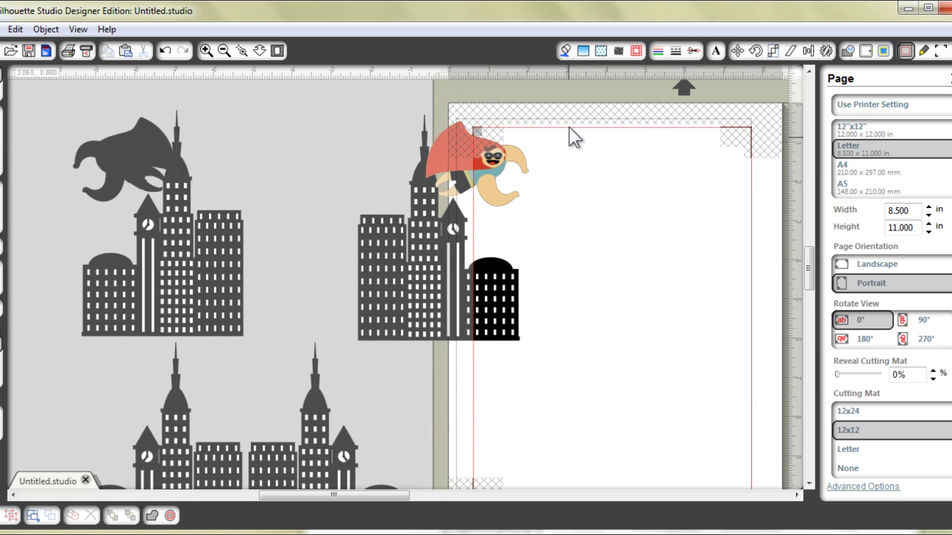
left_click_drag(444, 329, 638, 380)
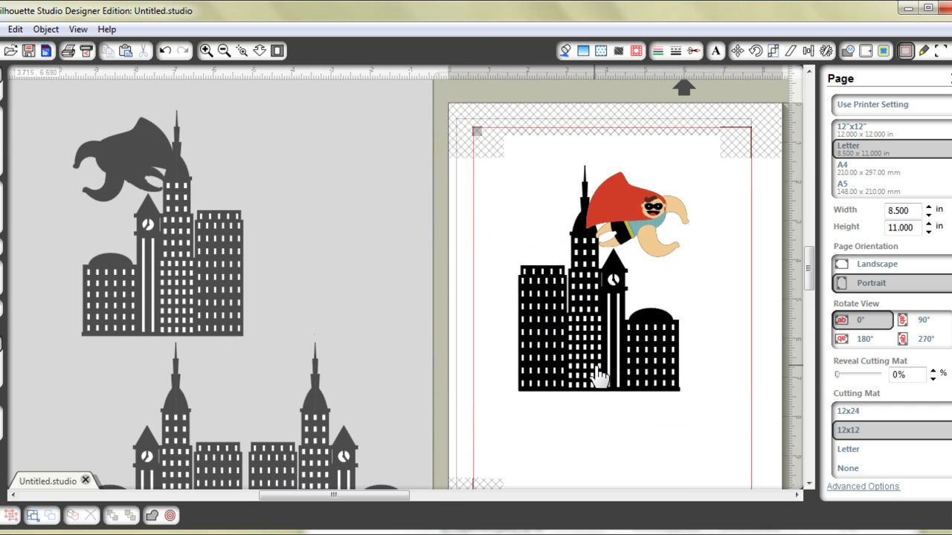
scroll(432, 298, "down", 1)
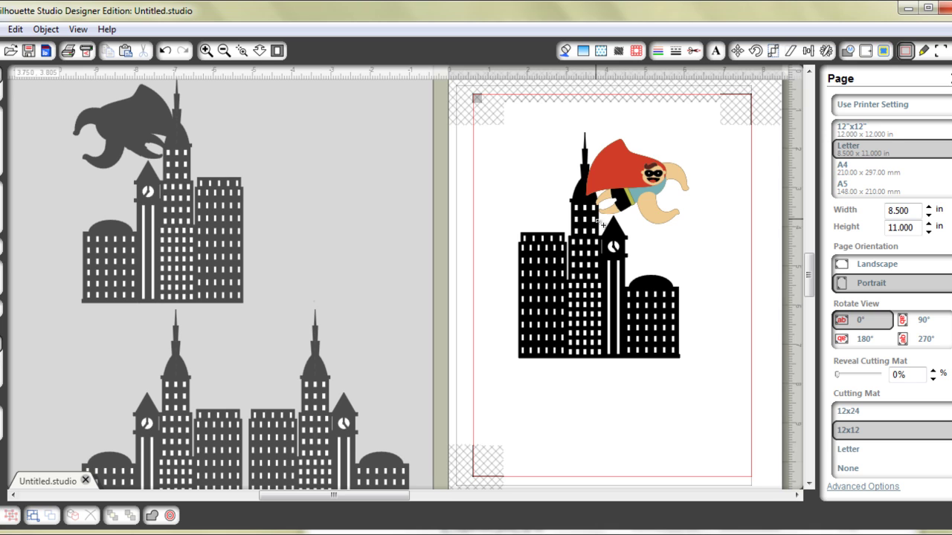
Scale all pieces to a custom 150% and shift the superhero design to fit the page
key("ctrl+a")
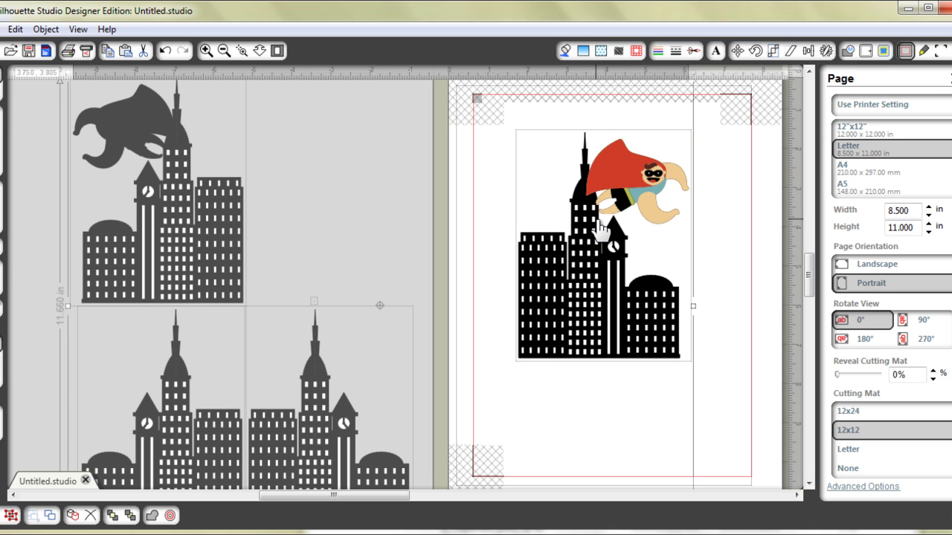
left_click(773, 50)
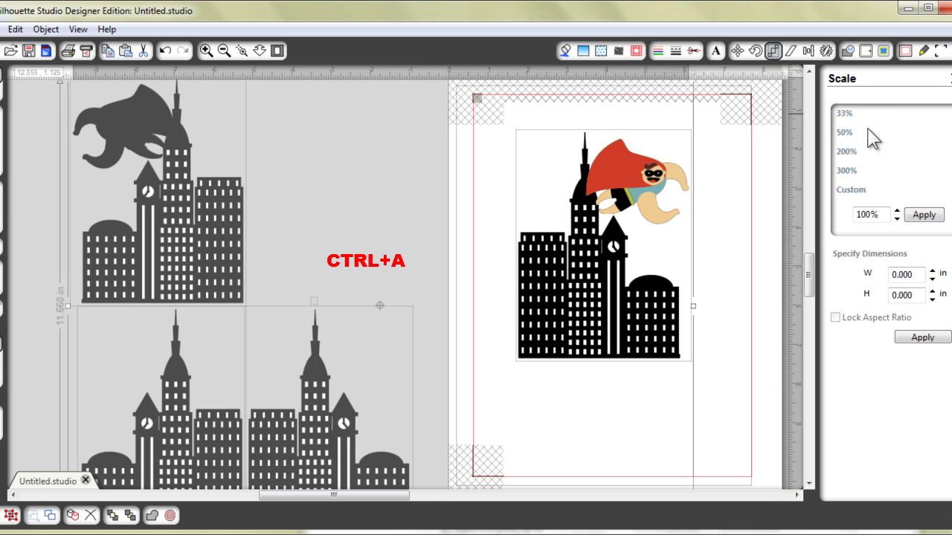
double_click(864, 217)
type("150")
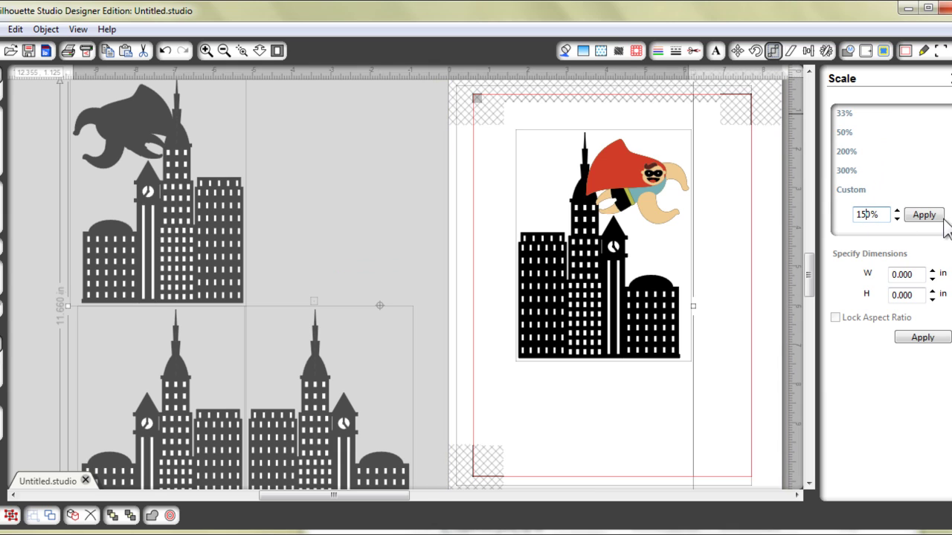
left_click(934, 220)
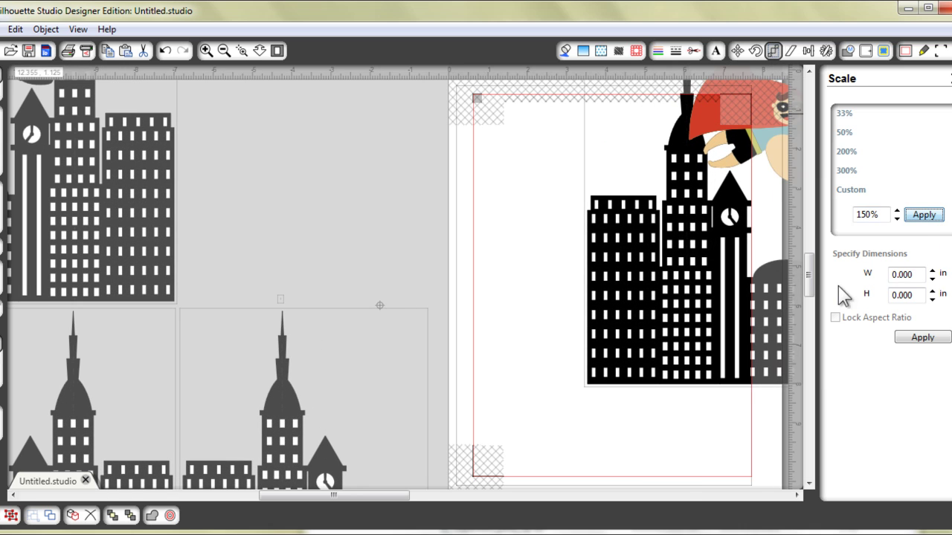
left_click_drag(616, 414, 599, 425)
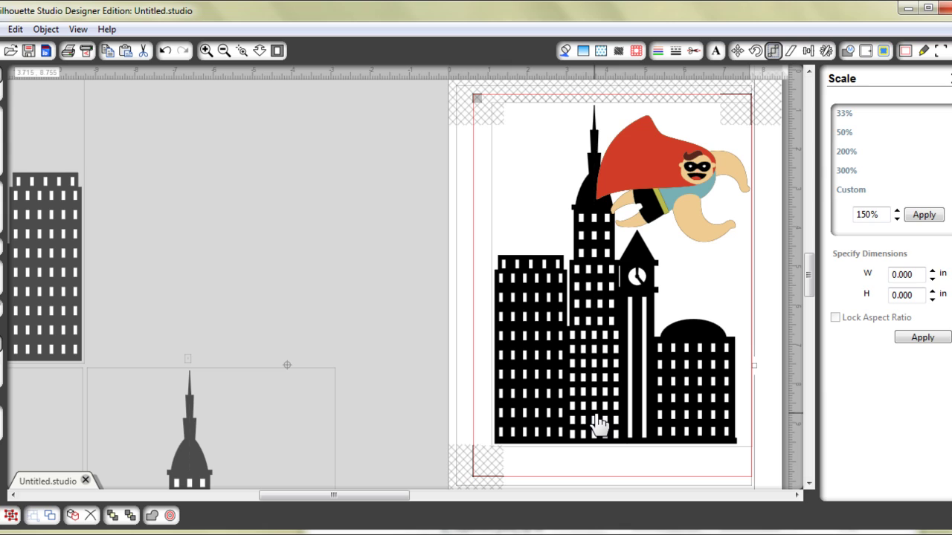
left_click(658, 467)
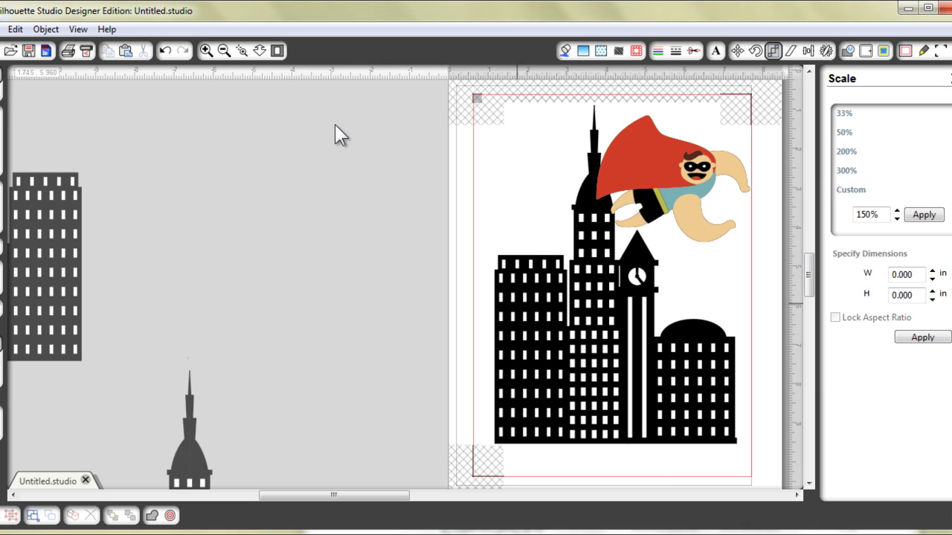
Move the superhero city design off the page and place the gorilla skyline design on it
left_click(224, 52)
left_click(224, 50)
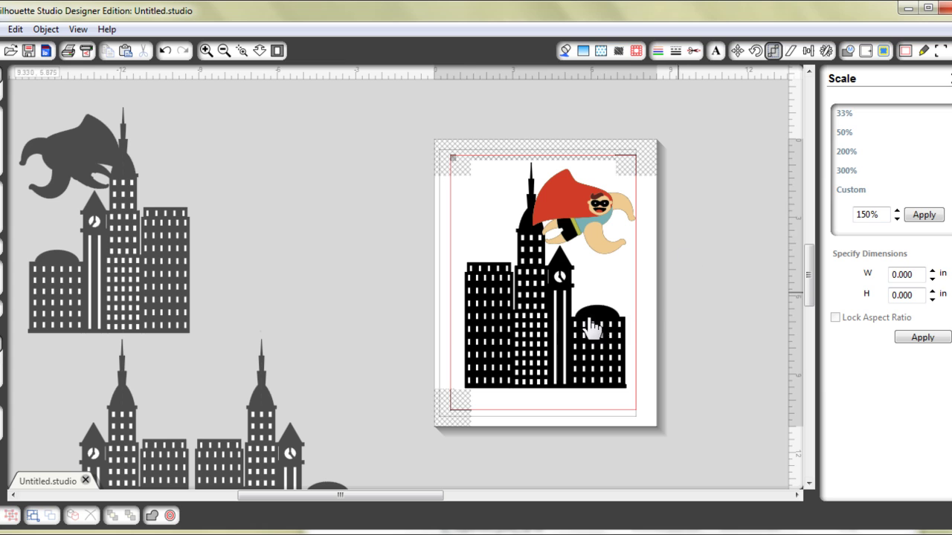
left_click_drag(494, 331, 714, 296)
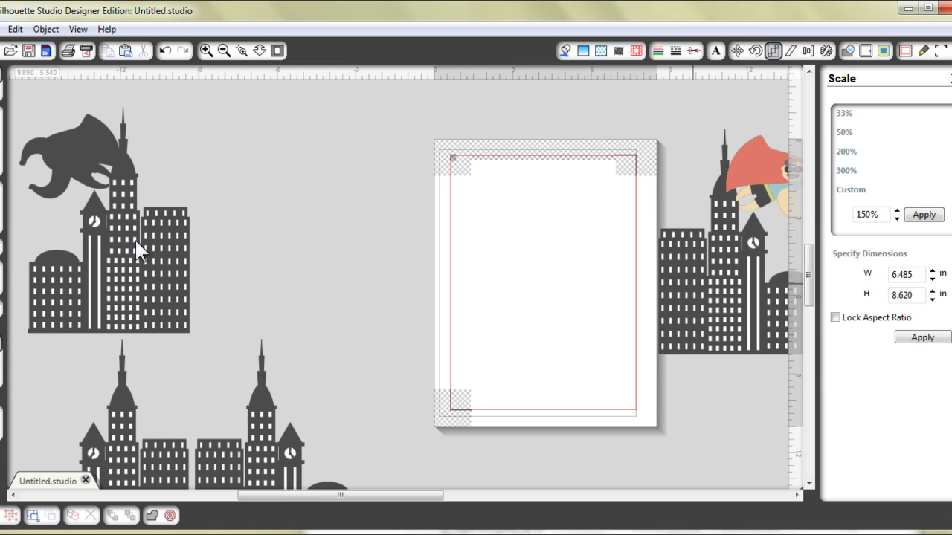
left_click_drag(113, 251, 531, 324)
left_click(350, 277)
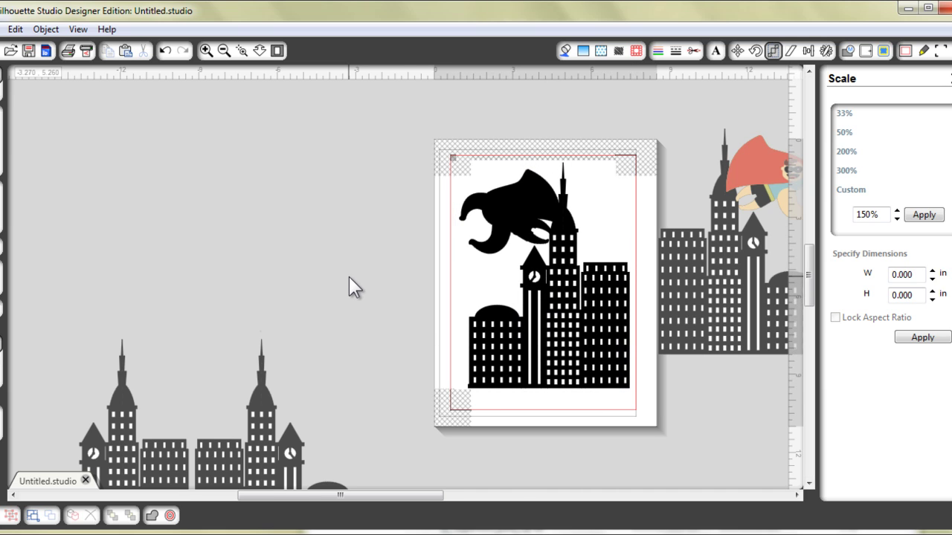